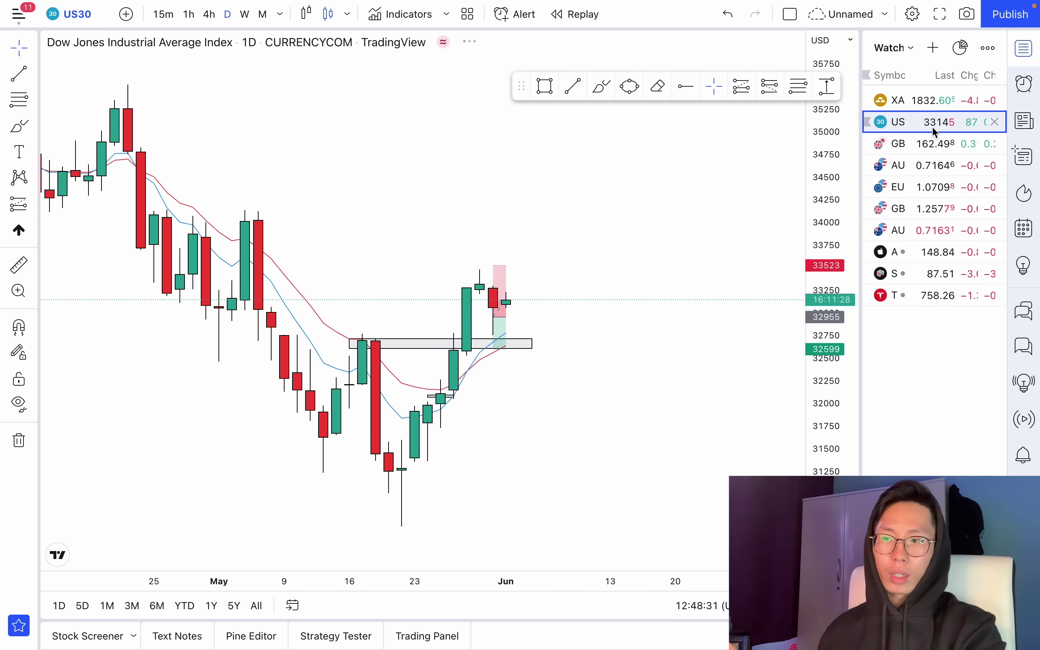
Compare the daily charts of the watchlist currency pairs, including GBPJPY, AUDUSD, EURUSD and GBPUSD
{"action": "left_click", "coordinate": [929, 146]}
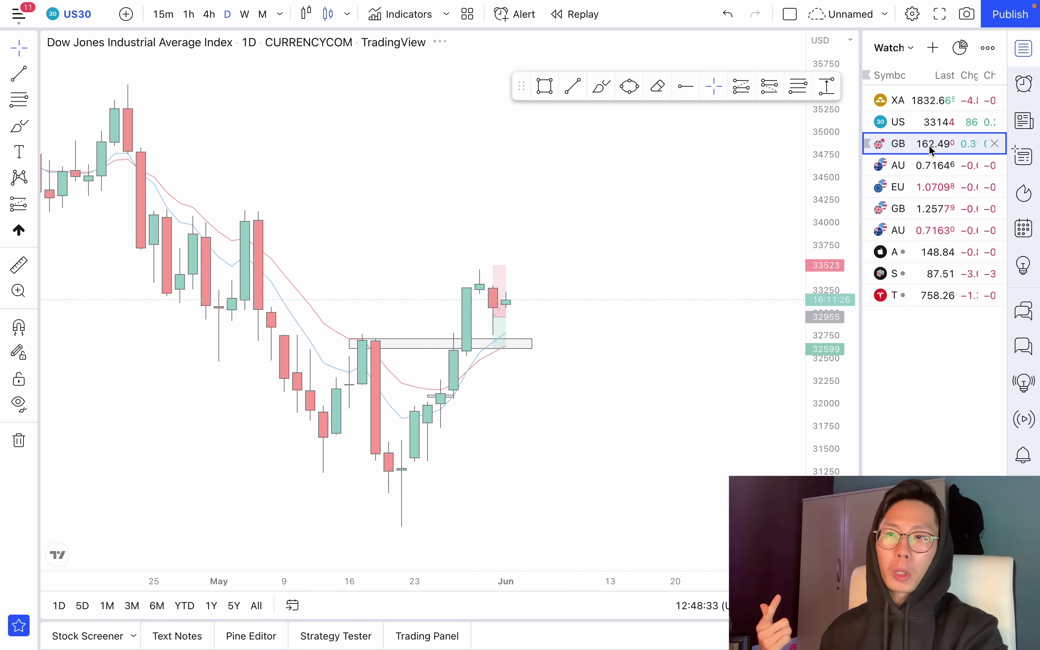
{"action": "left_click", "coordinate": [928, 163]}
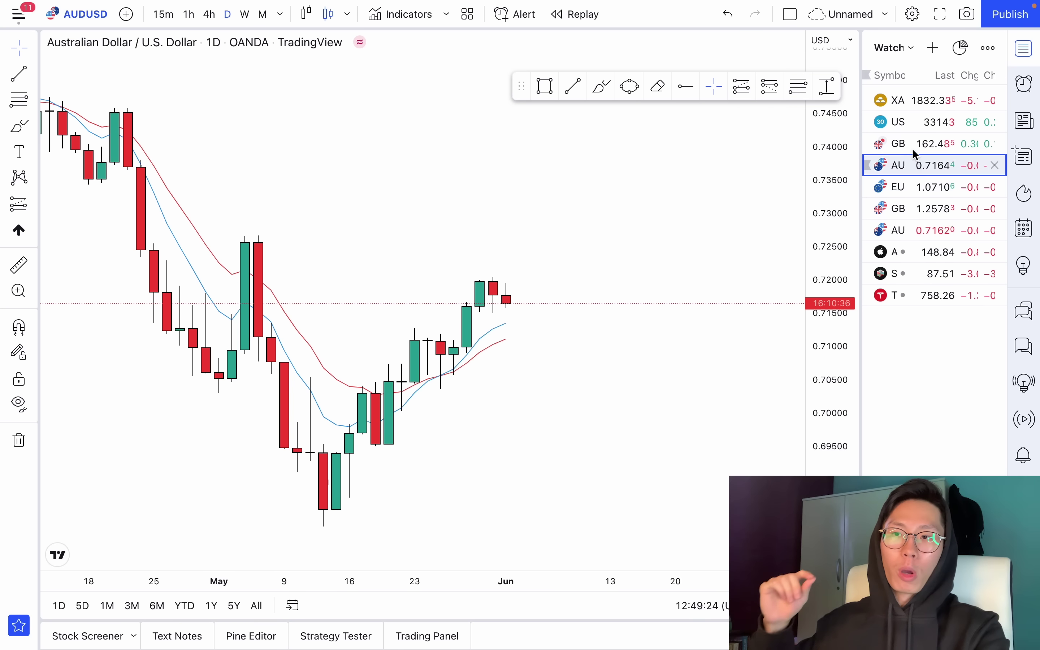
{"action": "left_click", "coordinate": [923, 135]}
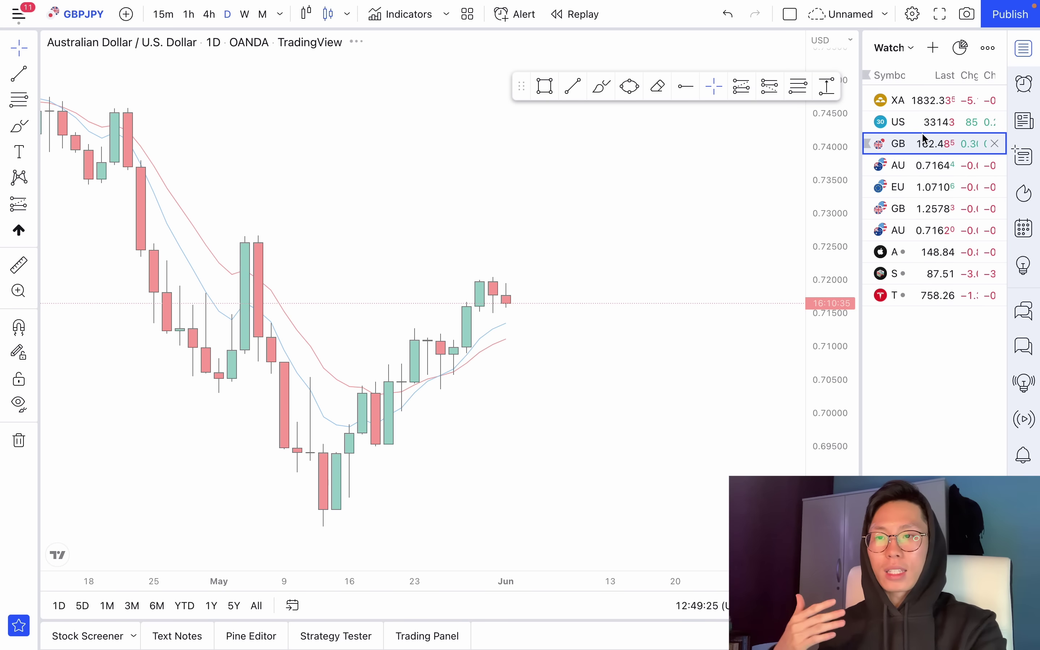
{"action": "left_click", "coordinate": [924, 165]}
{"action": "left_click", "coordinate": [915, 189]}
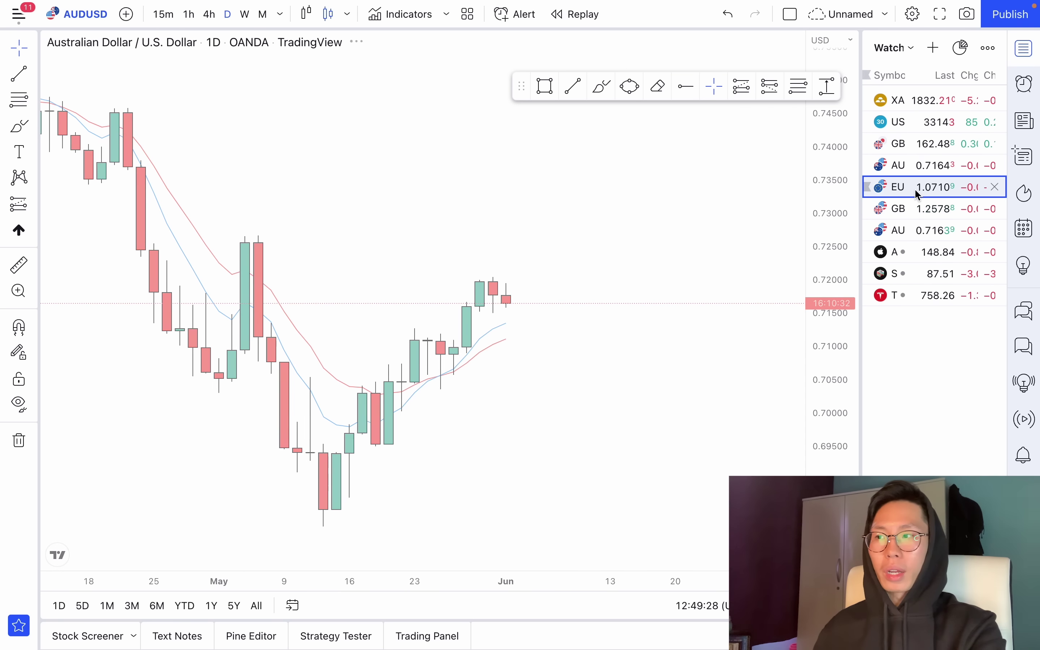
{"action": "left_click", "coordinate": [914, 205]}
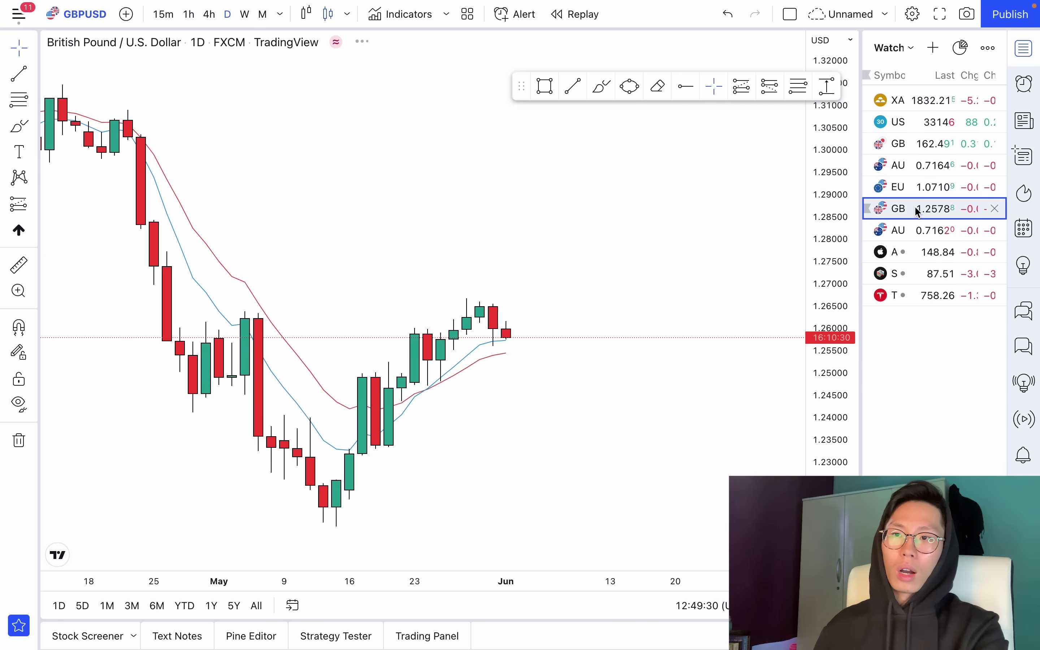
{"action": "left_click", "coordinate": [918, 172]}
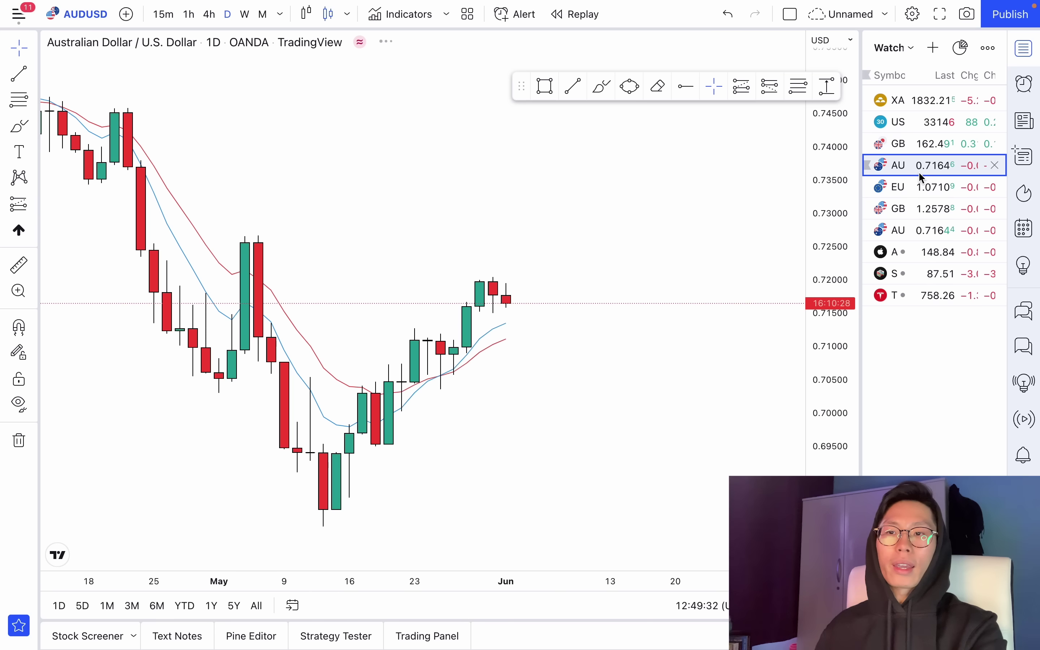
{"action": "left_click", "coordinate": [920, 190]}
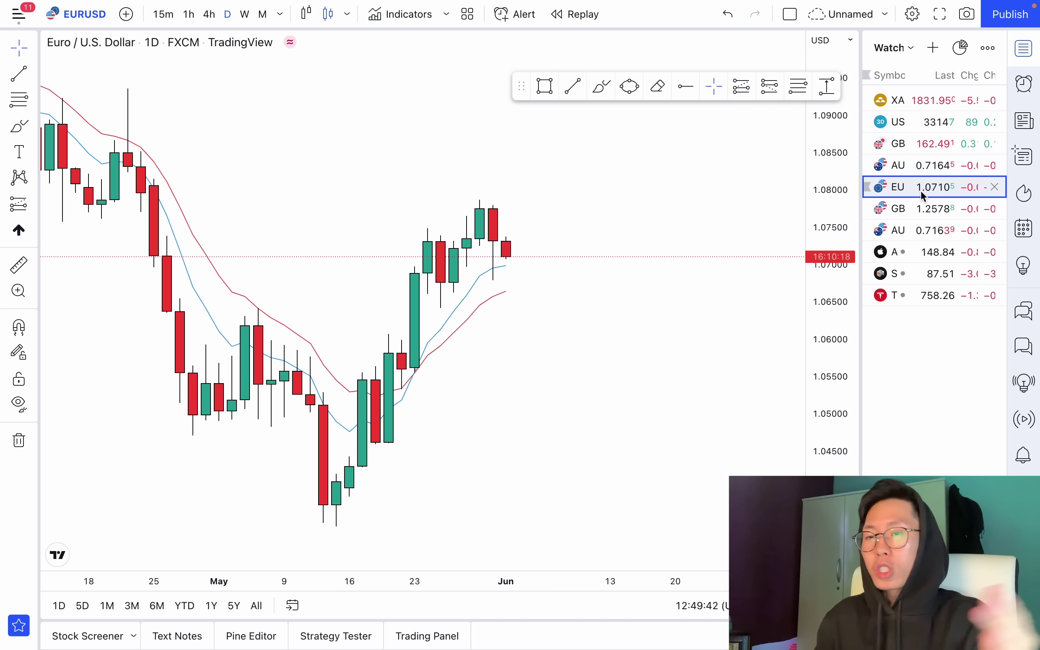
Open the XAUUSD chart and examine its daily price action from March through the boxed consolidation in late May
{"action": "left_click", "coordinate": [936, 97]}
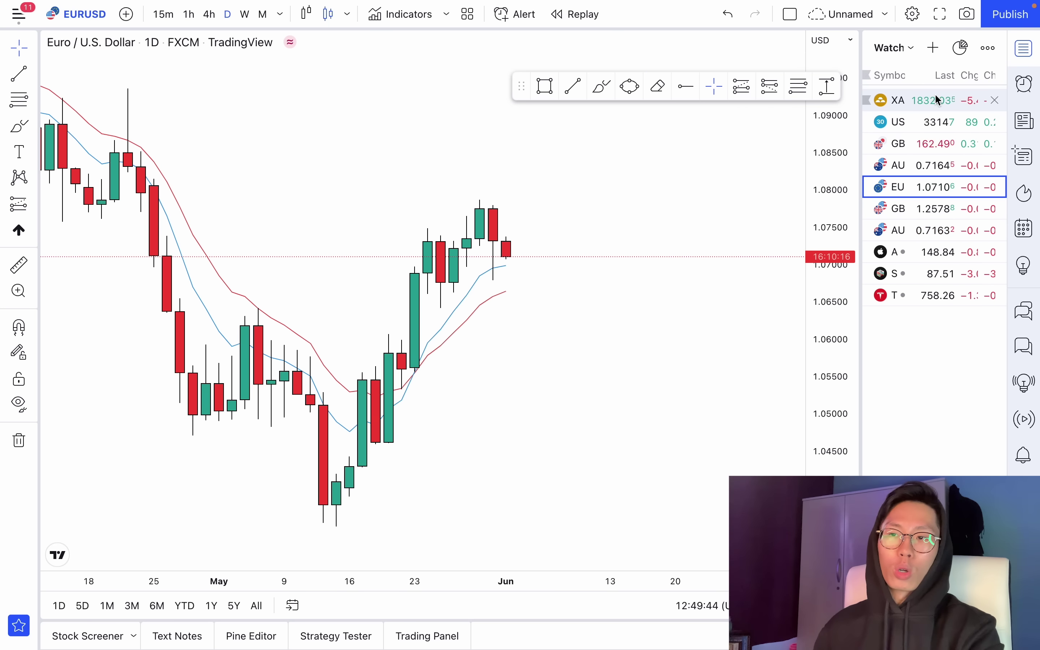
{"action": "scroll", "coordinate": [327, 295], "scroll_direction": "left", "scroll_amount": 5}
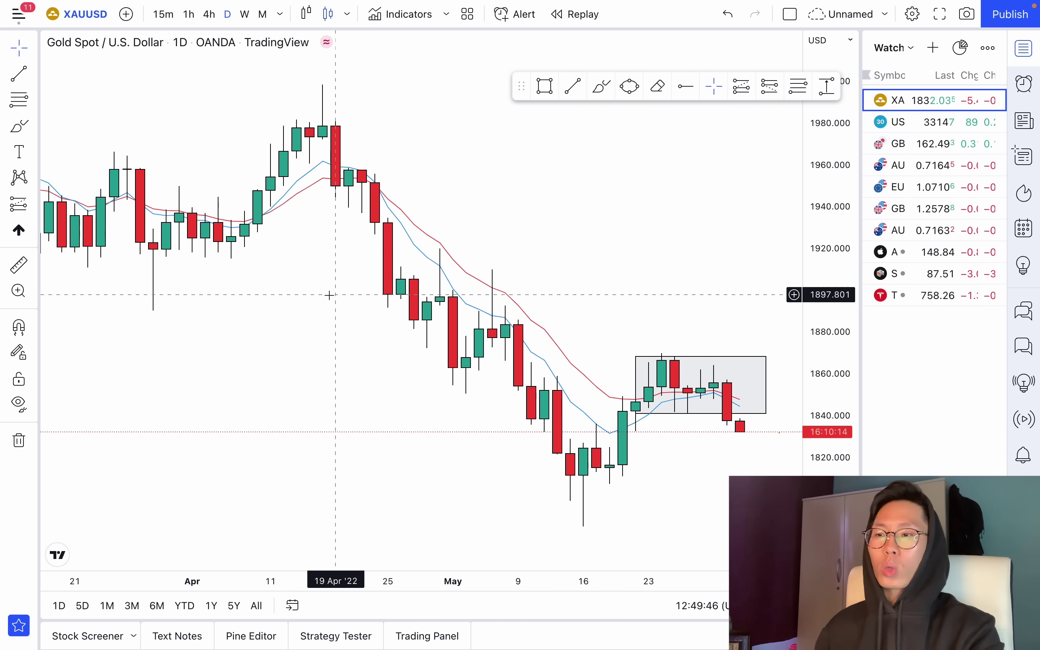
{"action": "scroll", "coordinate": [329, 296], "scroll_direction": "down", "scroll_amount": 5}
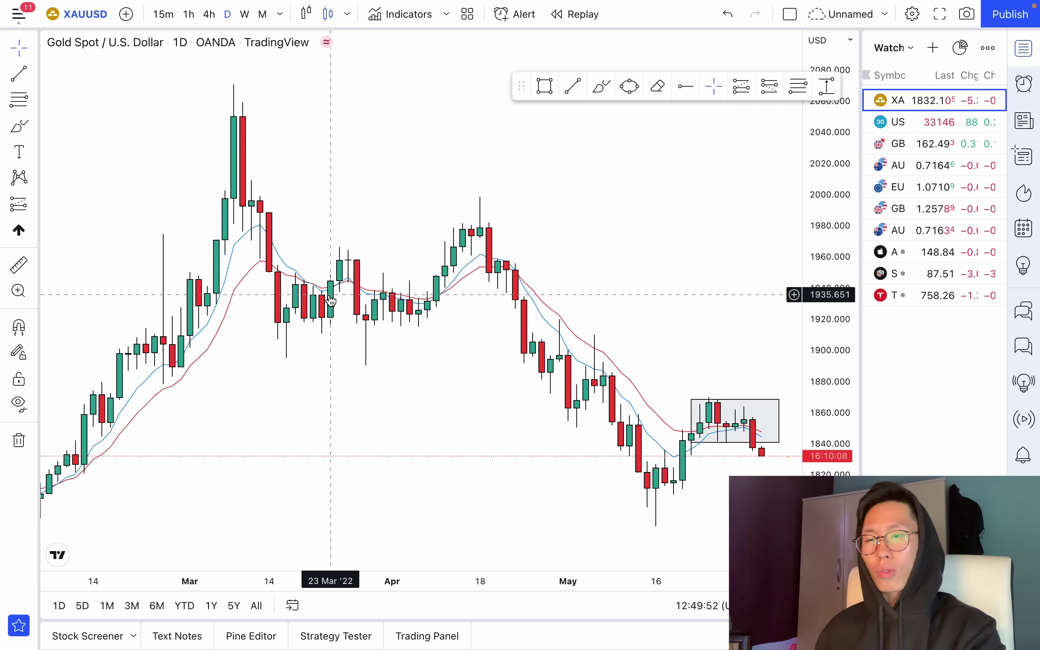
{"action": "scroll", "coordinate": [331, 299], "scroll_direction": "up", "scroll_amount": 2}
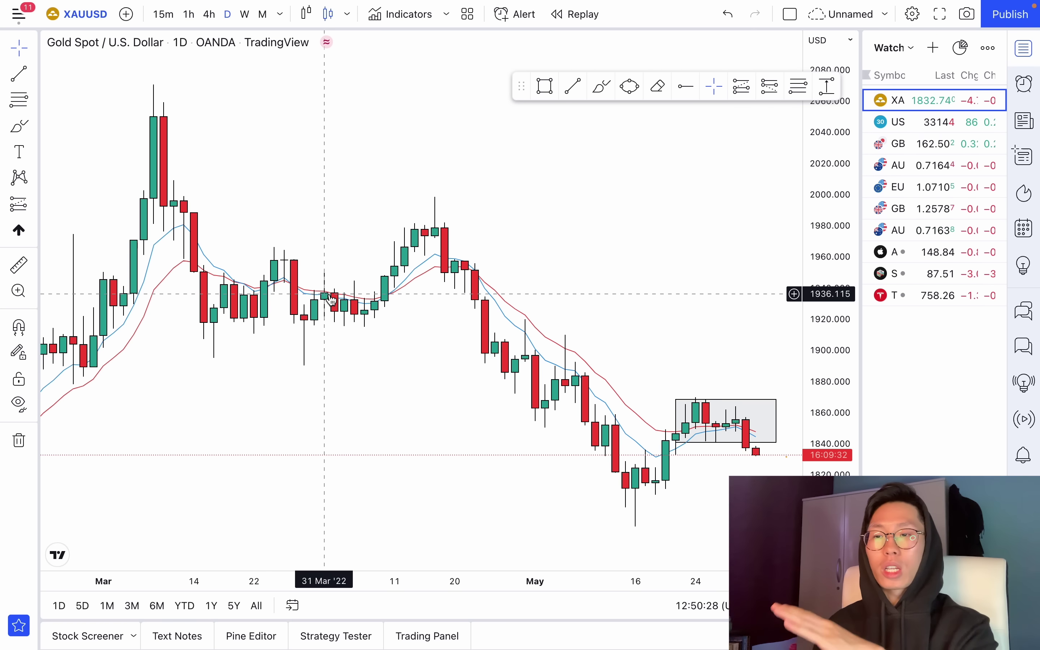
{"action": "scroll", "coordinate": [331, 300], "scroll_direction": "up", "scroll_amount": 3}
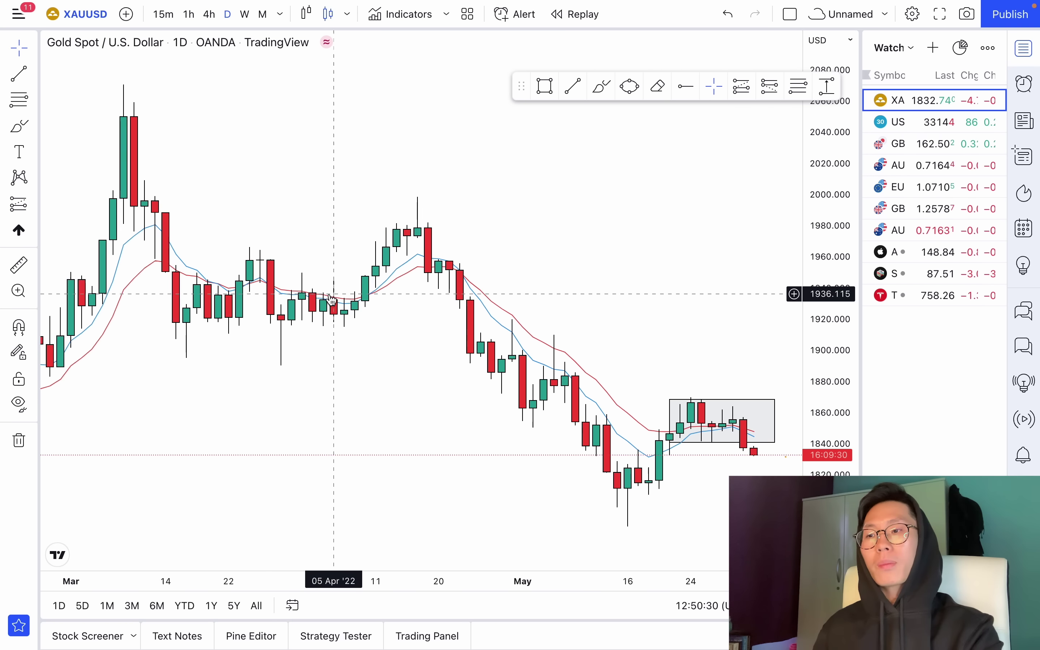
{"action": "scroll", "coordinate": [552, 249], "scroll_direction": "right", "scroll_amount": 5}
{"action": "scroll", "coordinate": [551, 249], "scroll_direction": "right", "scroll_amount": 2}
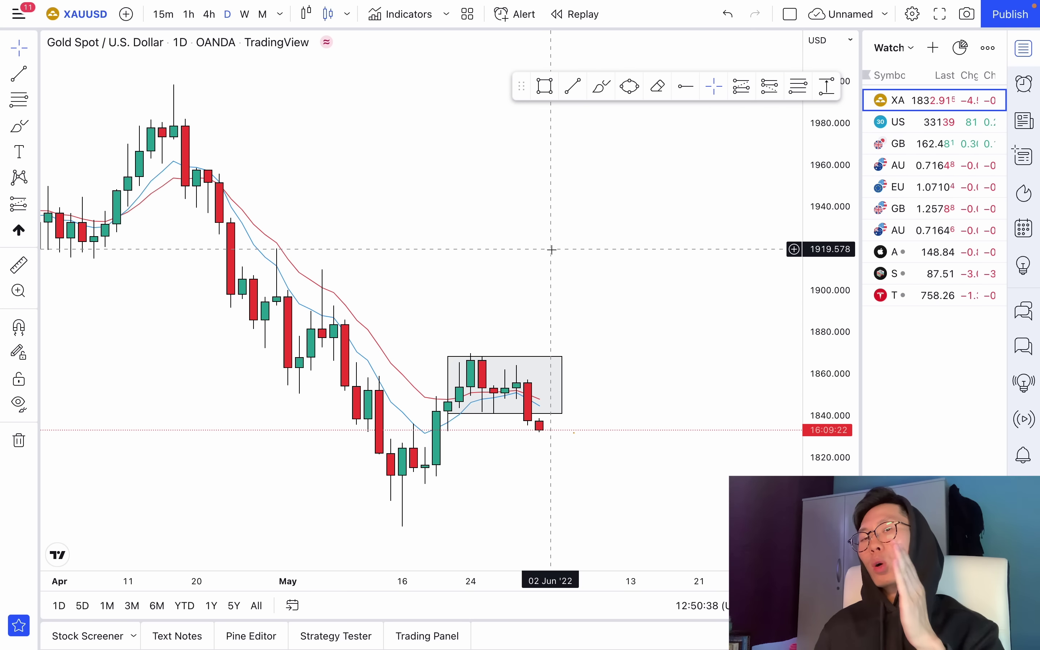
{"action": "scroll", "coordinate": [552, 249], "scroll_direction": "left", "scroll_amount": 3}
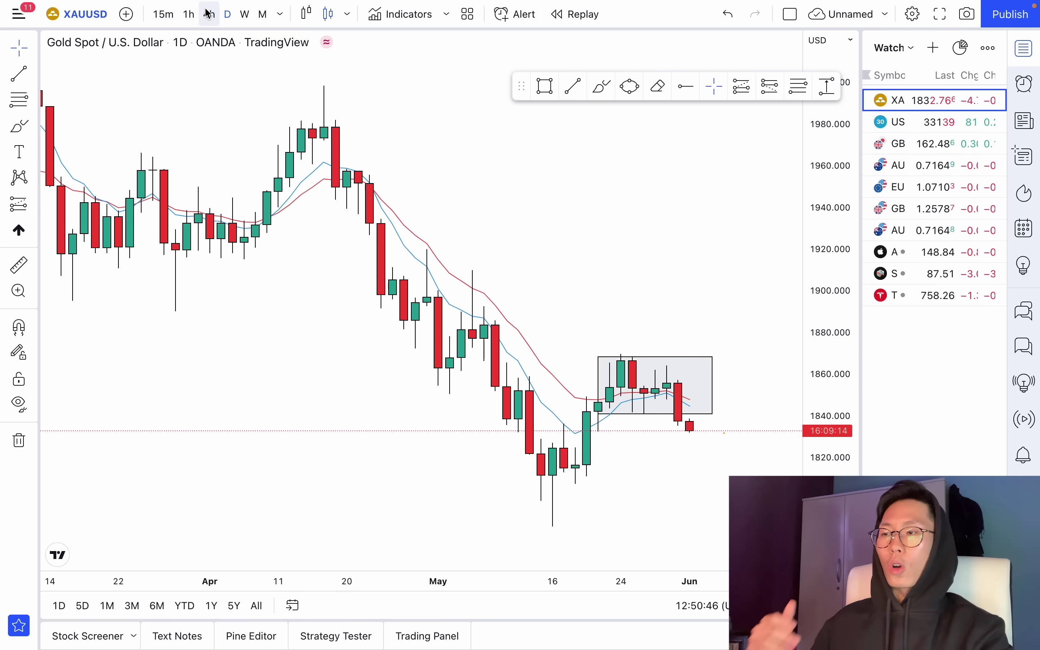
Switch the gold chart to the 4h timeframe and shorten the grey range rectangle so it ends at 02 Jun '22 01:00
{"action": "left_click", "coordinate": [208, 13]}
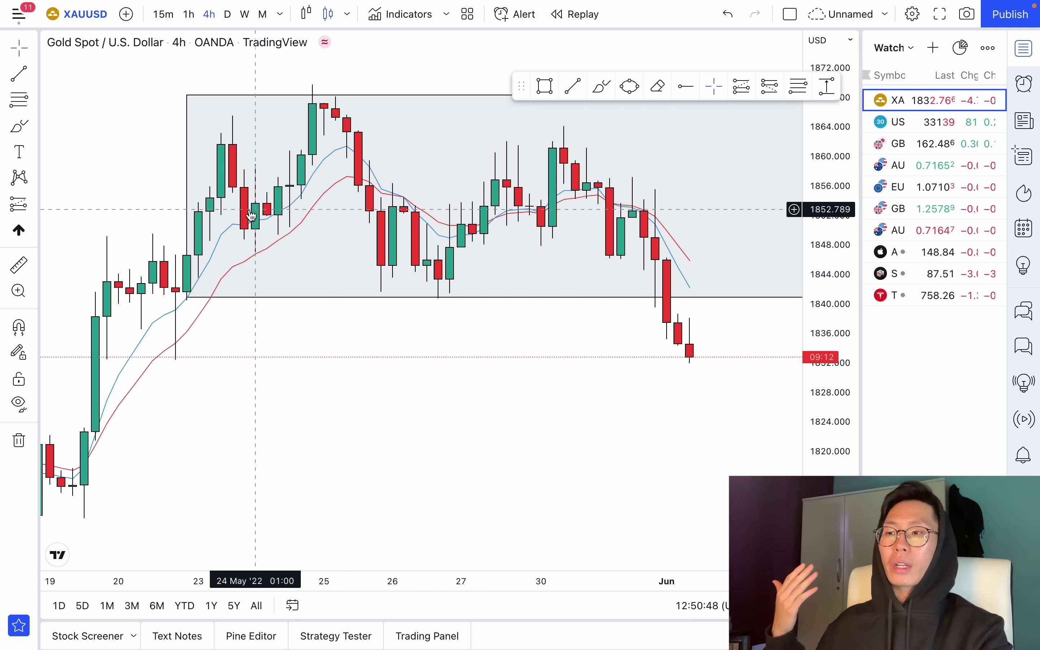
{"action": "scroll", "coordinate": [324, 318], "scroll_direction": "down", "scroll_amount": 3}
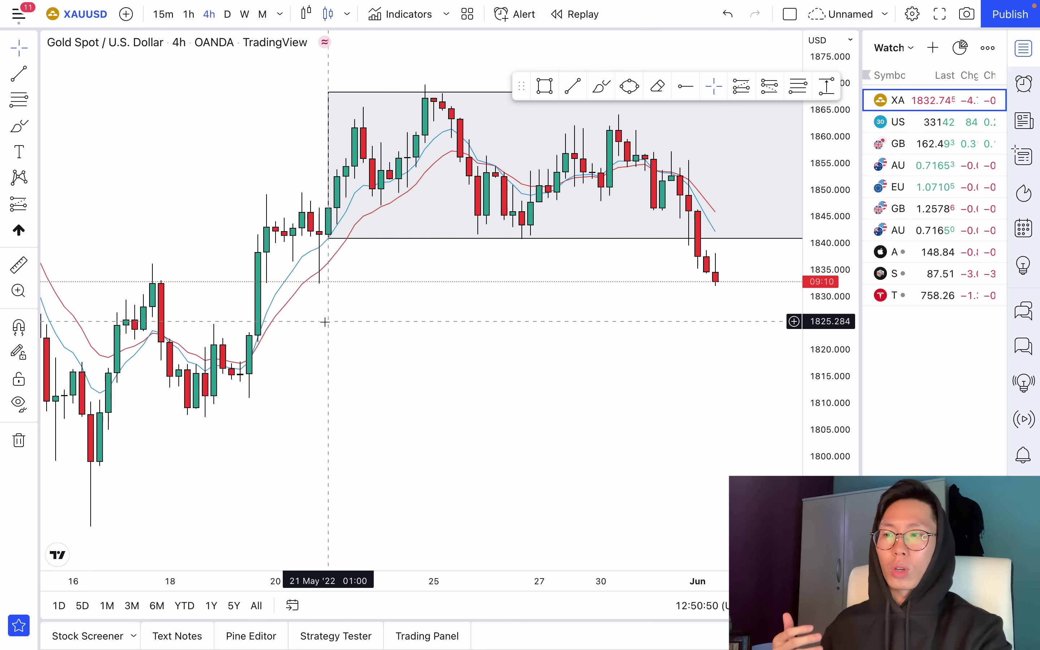
{"action": "scroll", "coordinate": [434, 232], "scroll_direction": "right", "scroll_amount": 3}
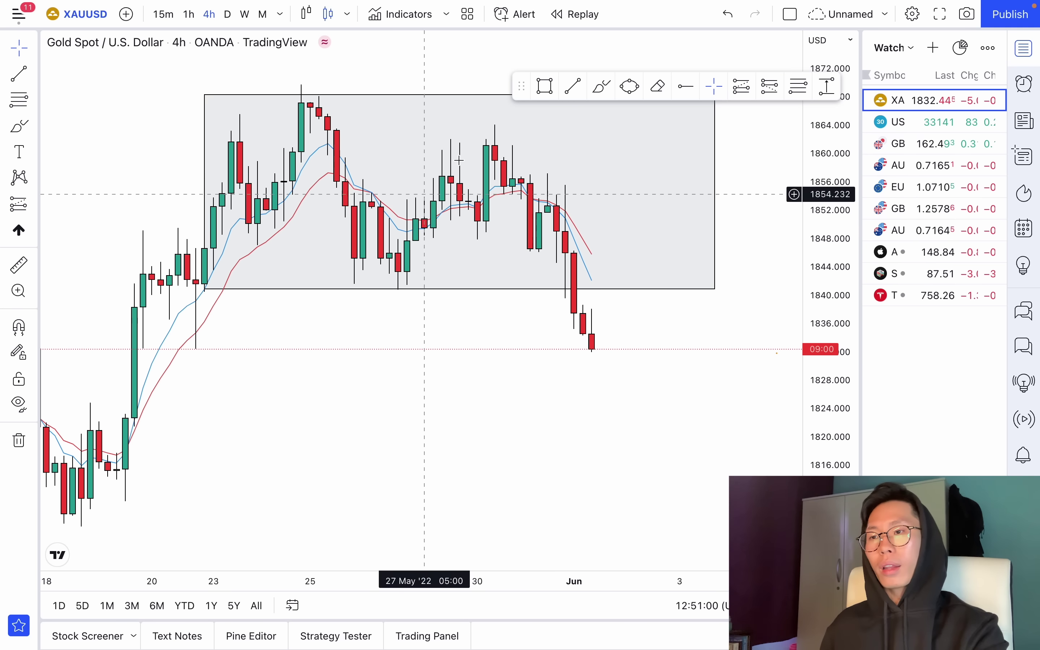
{"action": "scroll", "coordinate": [522, 213], "scroll_direction": "down", "scroll_amount": 3}
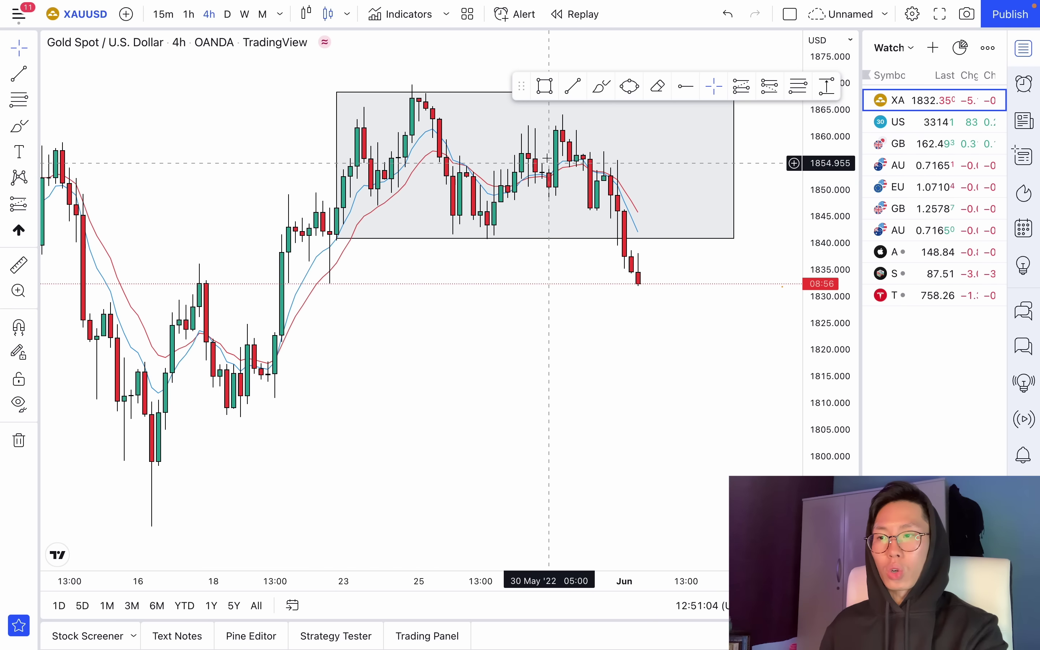
{"action": "left_click", "coordinate": [734, 166]}
{"action": "left_click", "coordinate": [734, 166]}
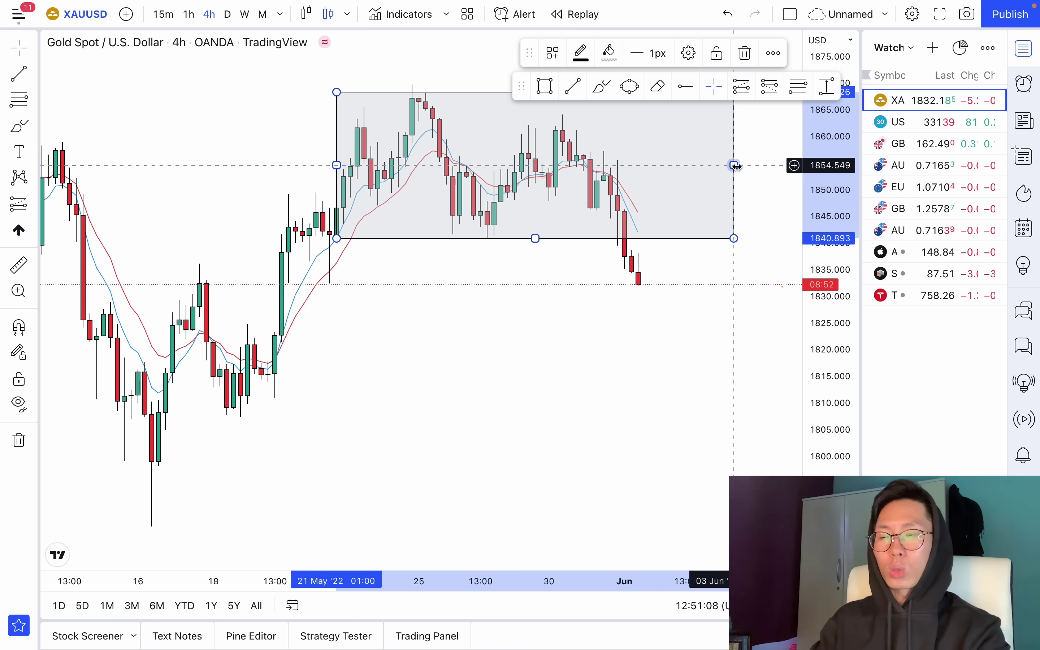
{"action": "left_click_drag", "start_coordinate": [736, 166], "coordinate": [666, 167]}
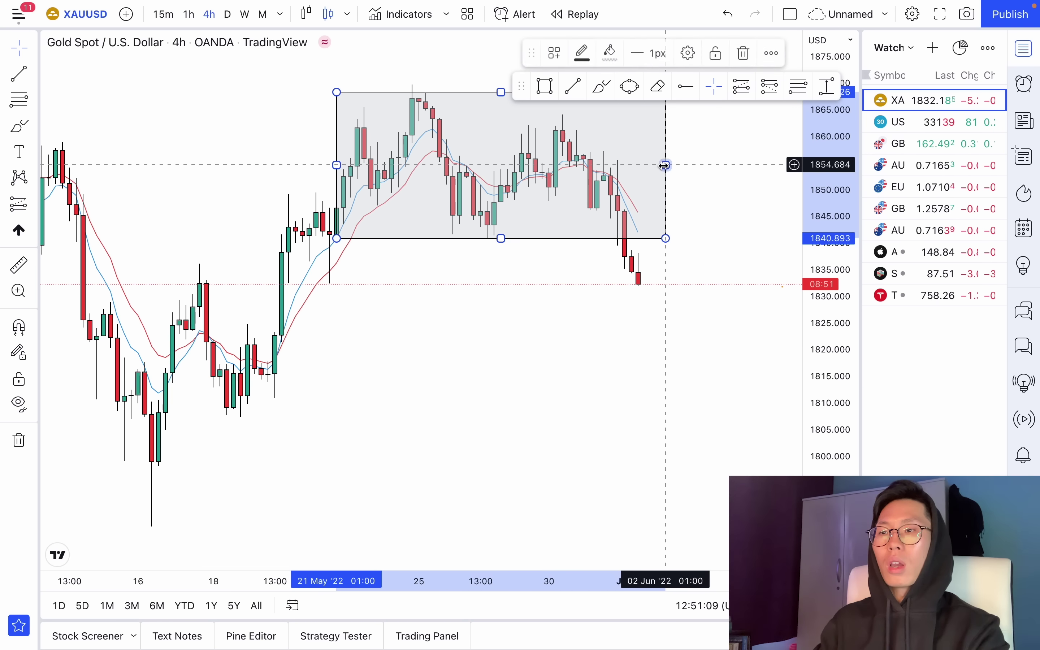
Brush a falling path from the range's lower edge to about 1813 and a support line near 1807, and undo both strokes
{"action": "left_click", "coordinate": [599, 96]}
{"action": "left_click_drag", "start_coordinate": [619, 244], "coordinate": [659, 387]}
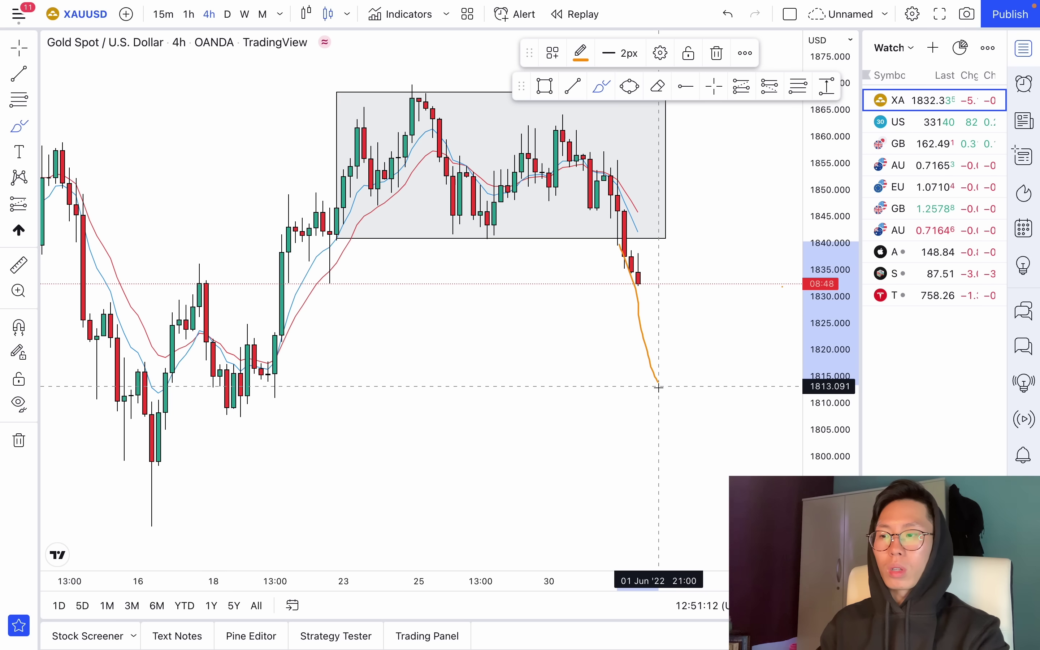
{"action": "left_click_drag", "start_coordinate": [115, 410], "coordinate": [502, 417]}
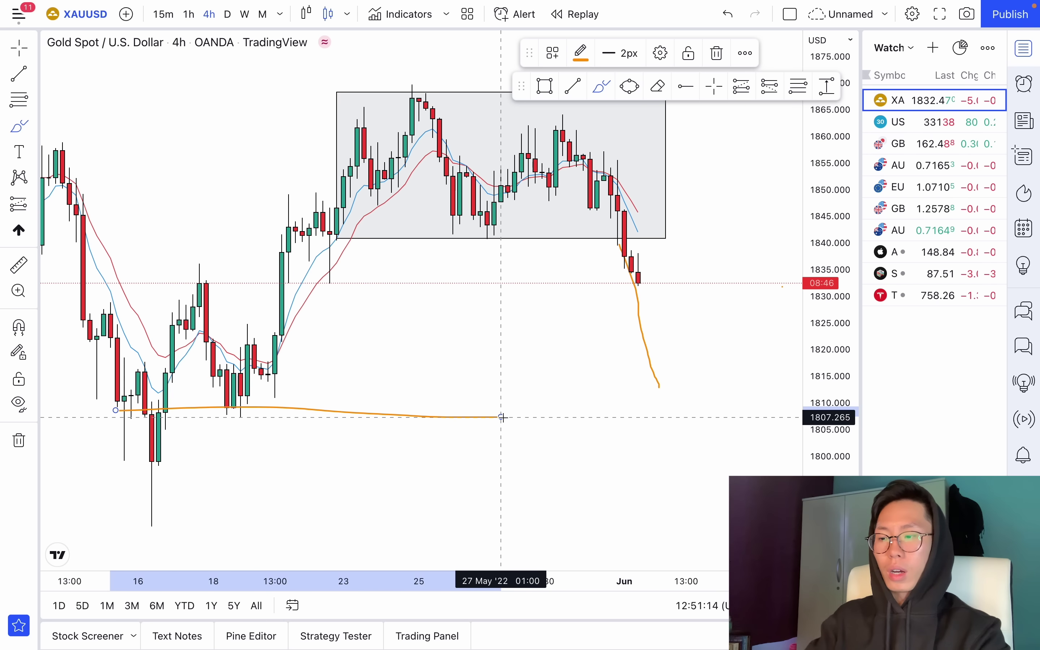
{"action": "key", "text": "ctrl+z"}
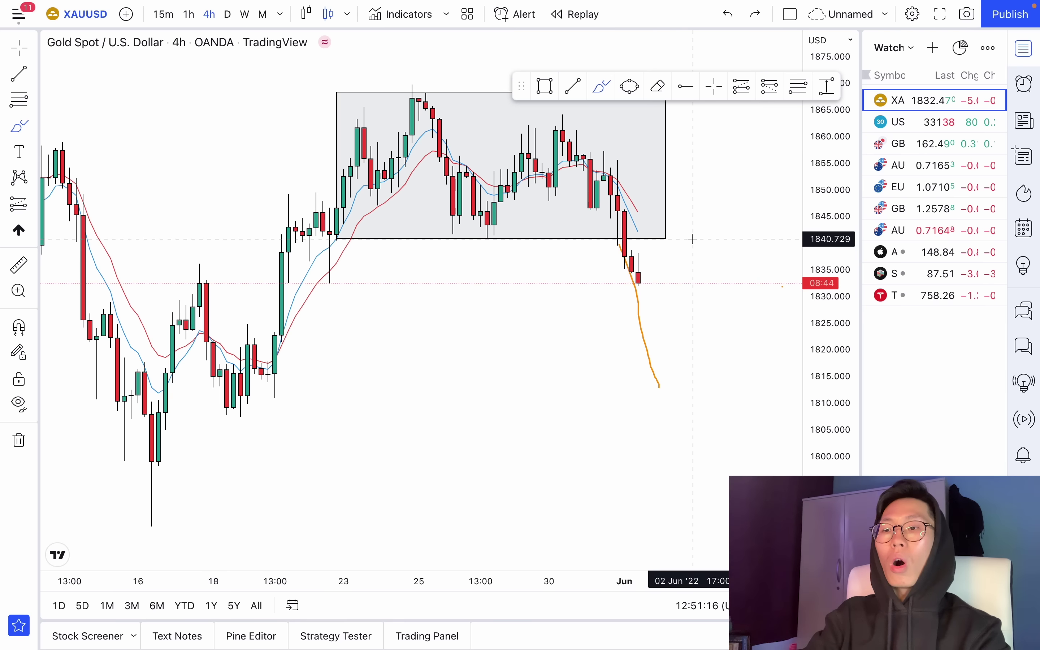
{"action": "key", "text": "ctrl+z"}
Brush a breakout path that retests the range's lower edge and falls to about 1803, and undo the strokes
{"action": "mouse_move", "coordinate": [627, 243]}
{"action": "left_mouse_down"}
{"action": "mouse_move", "coordinate": [644, 284]}
{"action": "mouse_move", "coordinate": [666, 238]}
{"action": "mouse_move", "coordinate": [707, 438]}
{"action": "left_mouse_up"}
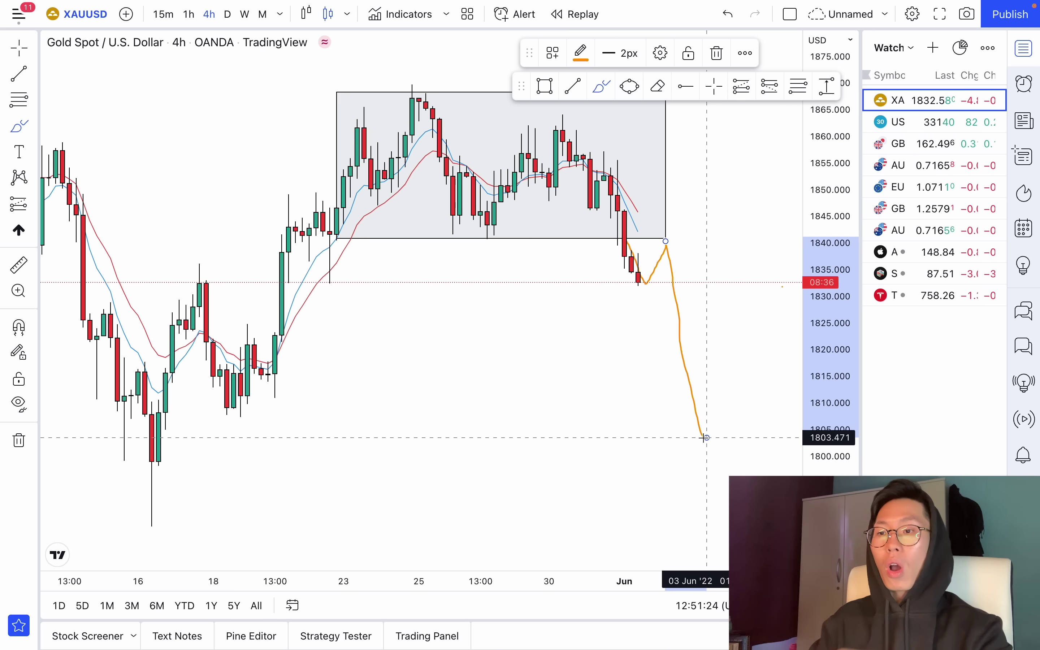
{"action": "key", "text": "ctrl+z"}
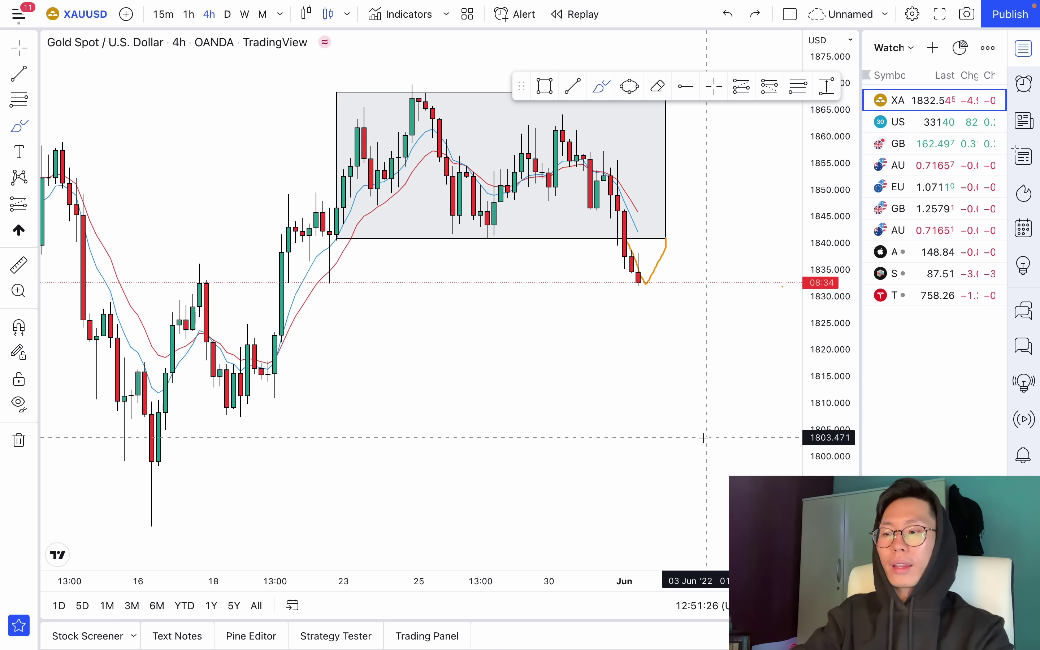
{"action": "key", "text": "ctrl+z"}
Brush a false-breakout path that dips to about 1833 and reverses up beyond the range's upper edge, and undo it
{"action": "left_click_drag", "start_coordinate": [624, 241], "coordinate": [644, 283]}
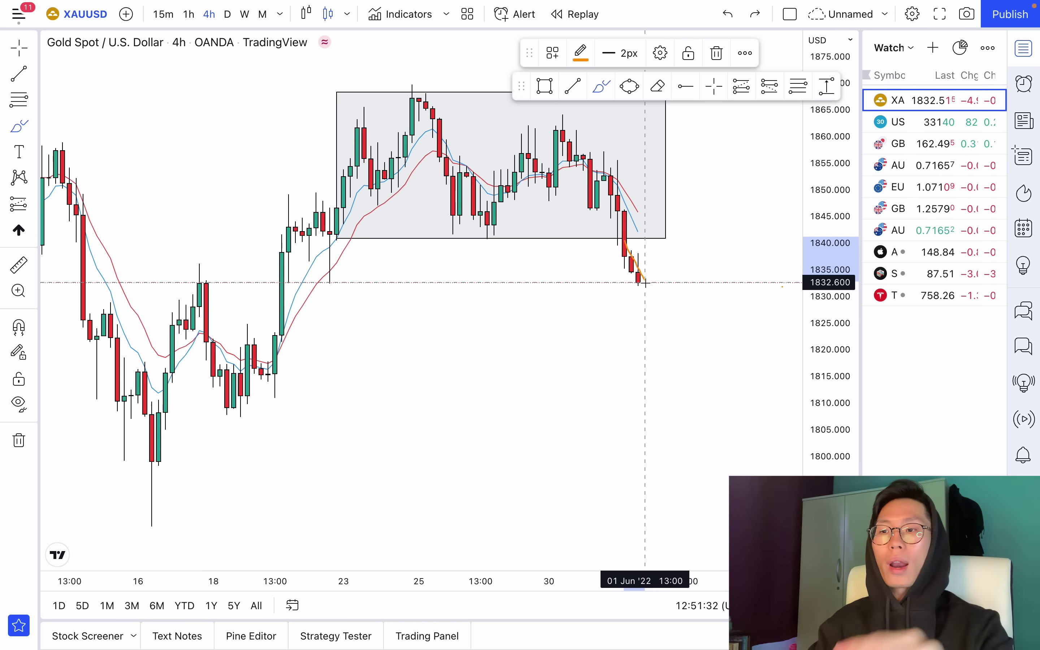
{"action": "left_click_drag", "start_coordinate": [645, 283], "coordinate": [718, 70]}
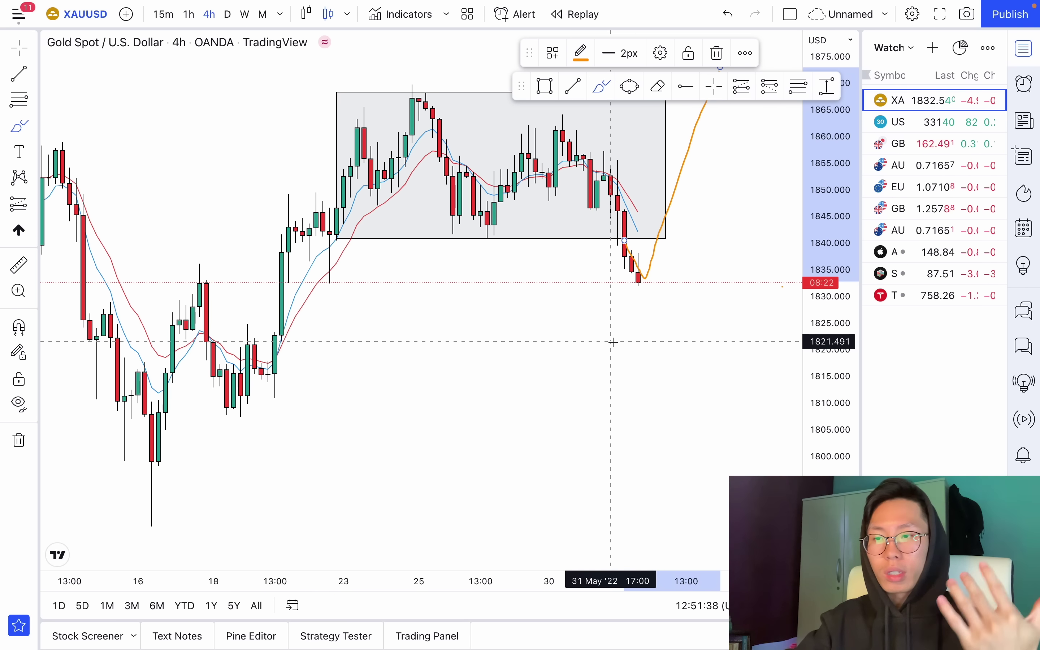
{"action": "key", "text": "ctrl+z"}
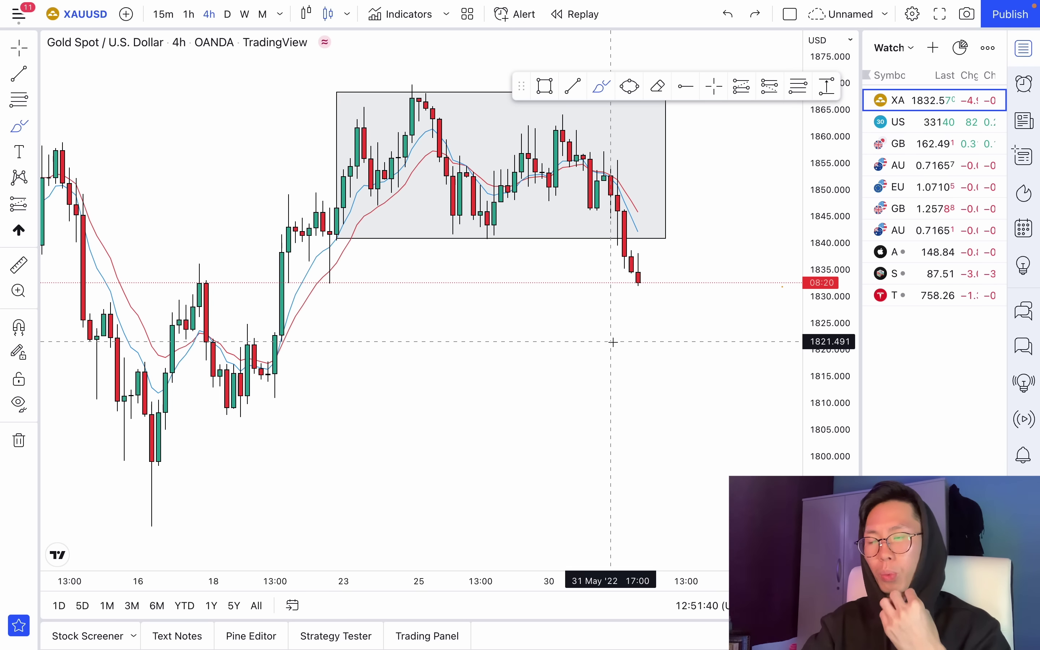
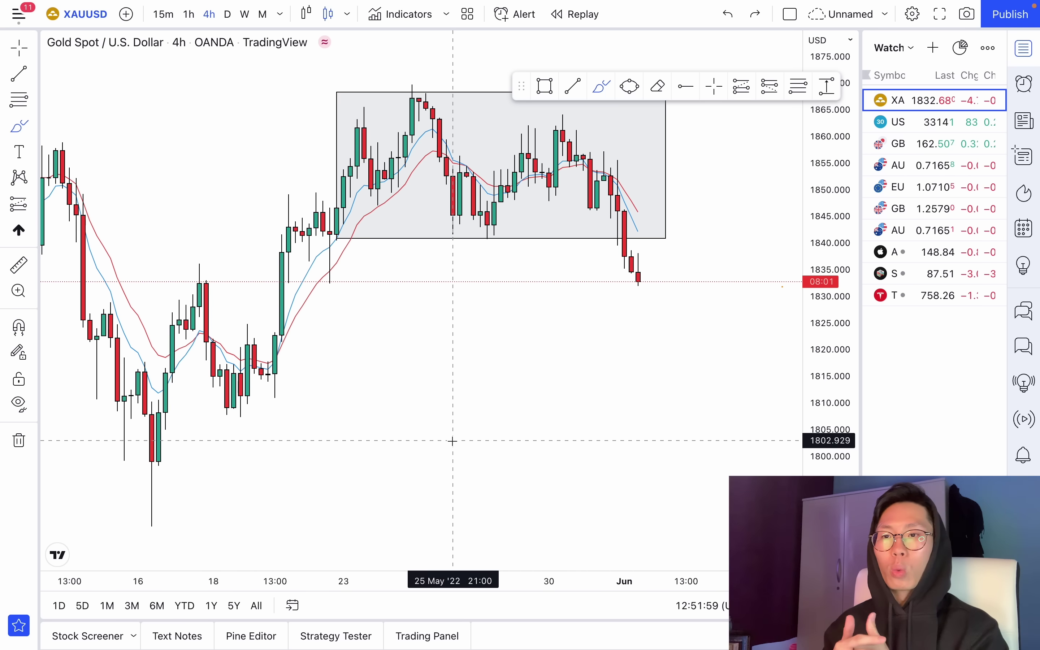
Switch gold back to the daily timeframe and place a horizontal ray at about 1975.7, starting at 14 Feb '22
{"action": "scroll", "coordinate": [453, 440], "scroll_direction": "down", "scroll_amount": 3}
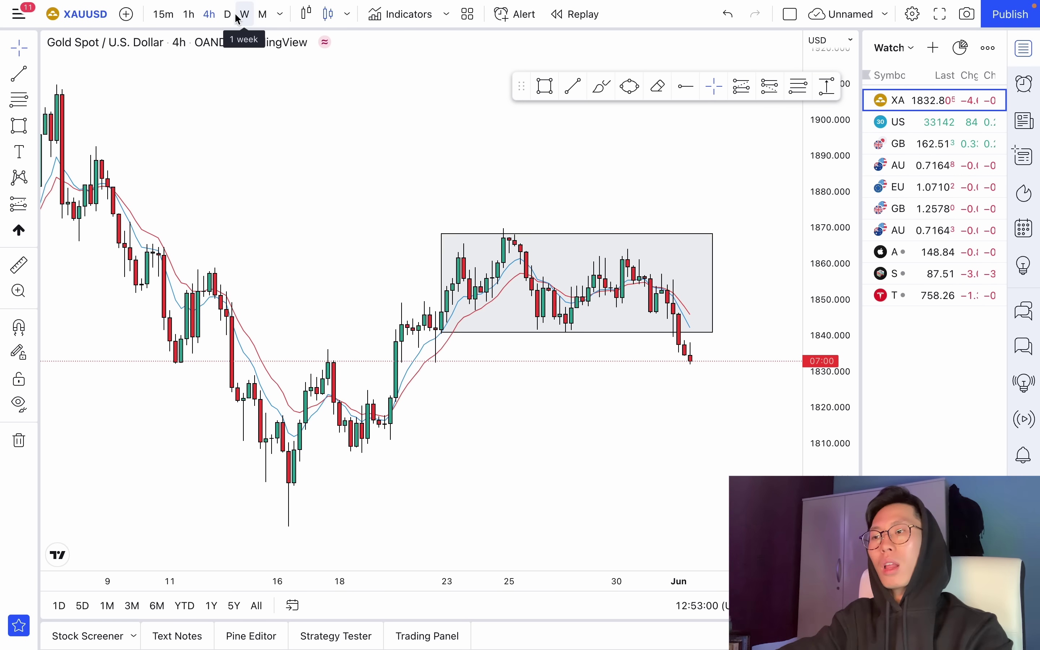
{"action": "left_click", "coordinate": [226, 15]}
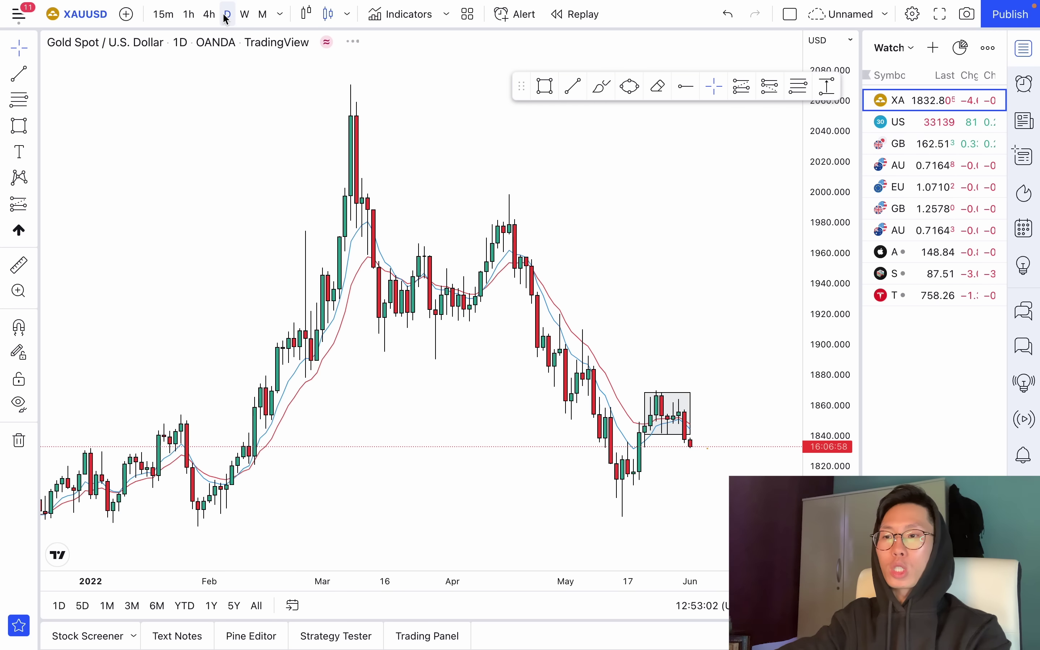
{"action": "scroll", "coordinate": [559, 321], "scroll_direction": "up", "scroll_amount": 2}
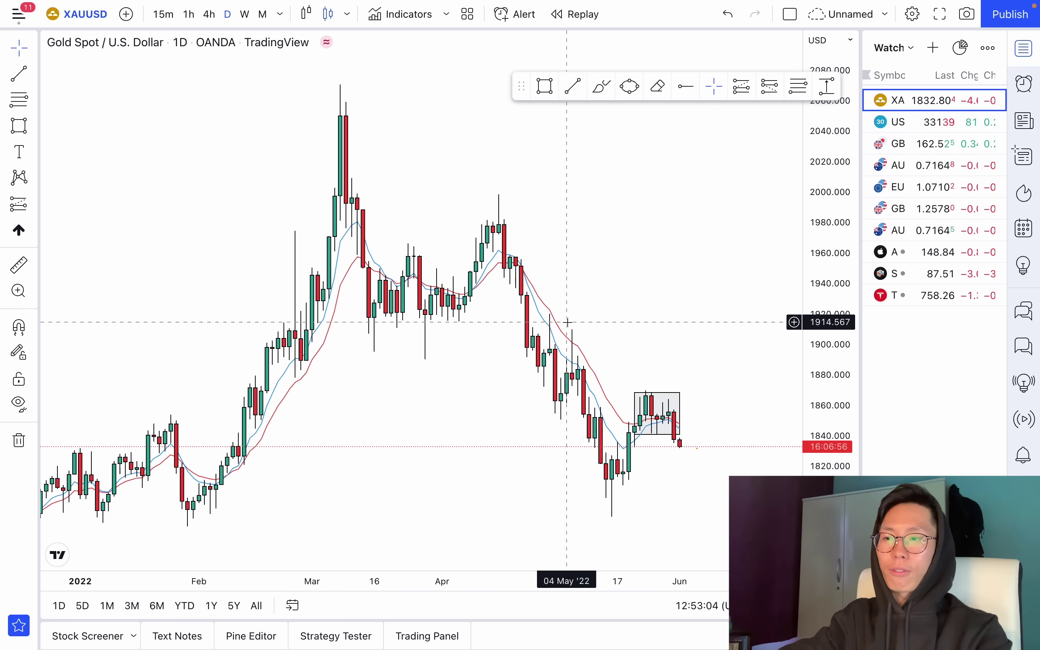
{"action": "left_click", "coordinate": [686, 88]}
{"action": "left_click", "coordinate": [199, 230]}
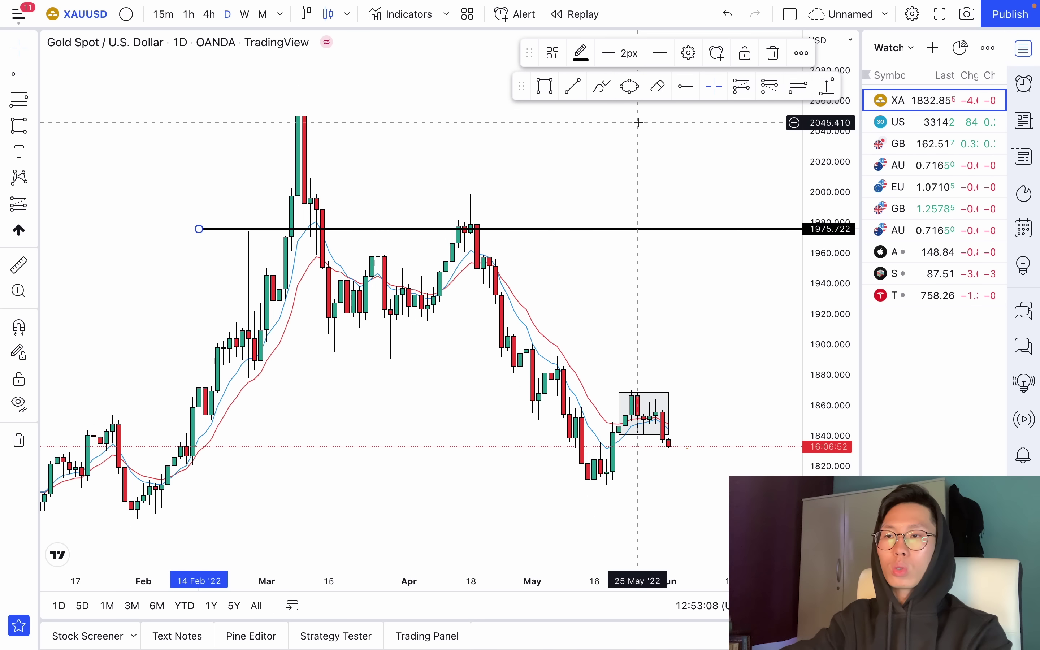
Place a second horizontal ray at about 1805.5, crossing the mid-May lows on the daily gold chart
{"action": "left_click", "coordinate": [687, 88]}
{"action": "left_click", "coordinate": [477, 488]}
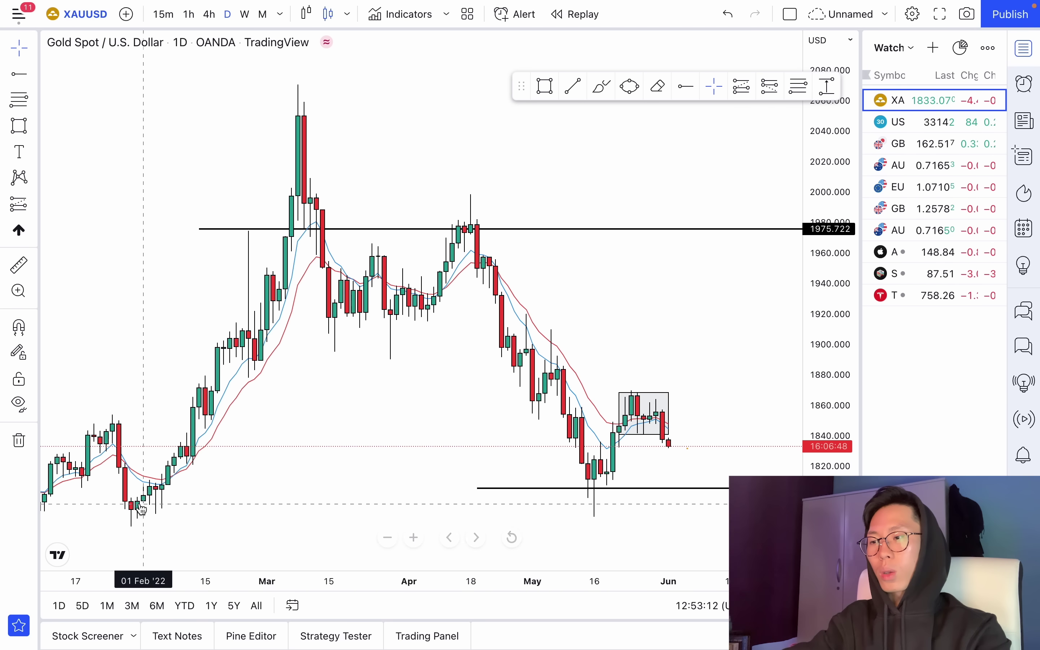
{"action": "scroll", "coordinate": [258, 466], "scroll_direction": "left", "scroll_amount": 5}
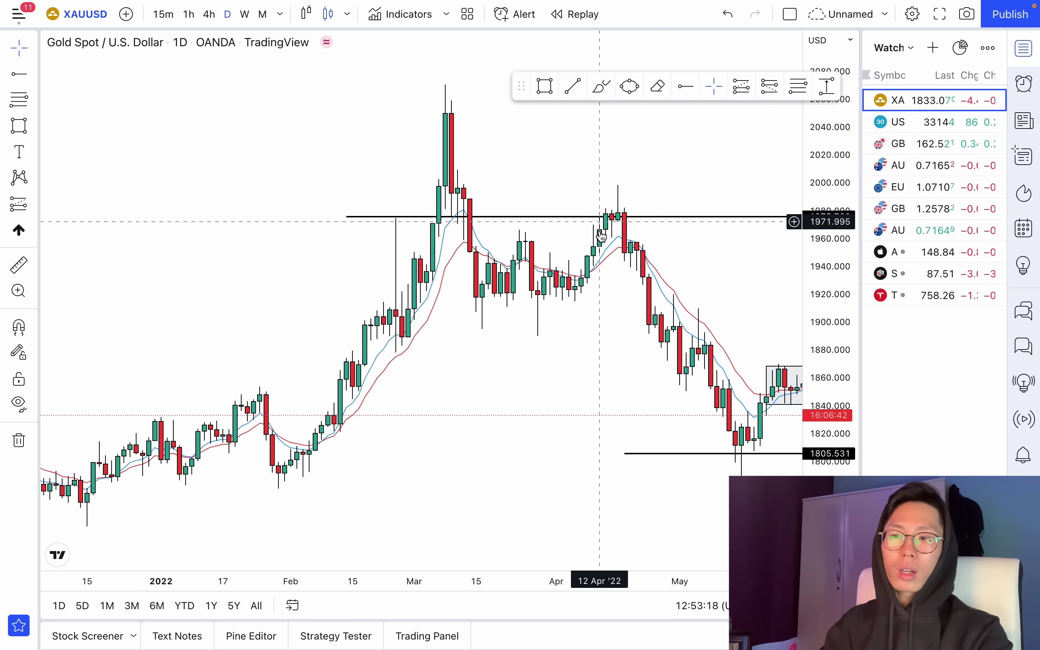
Measure the price move from the 19 May close at about 1841.9 to the 24 May high at about 1870, and delete the measurement
{"action": "left_click_drag", "start_coordinate": [573, 389], "coordinate": [441, 401]}
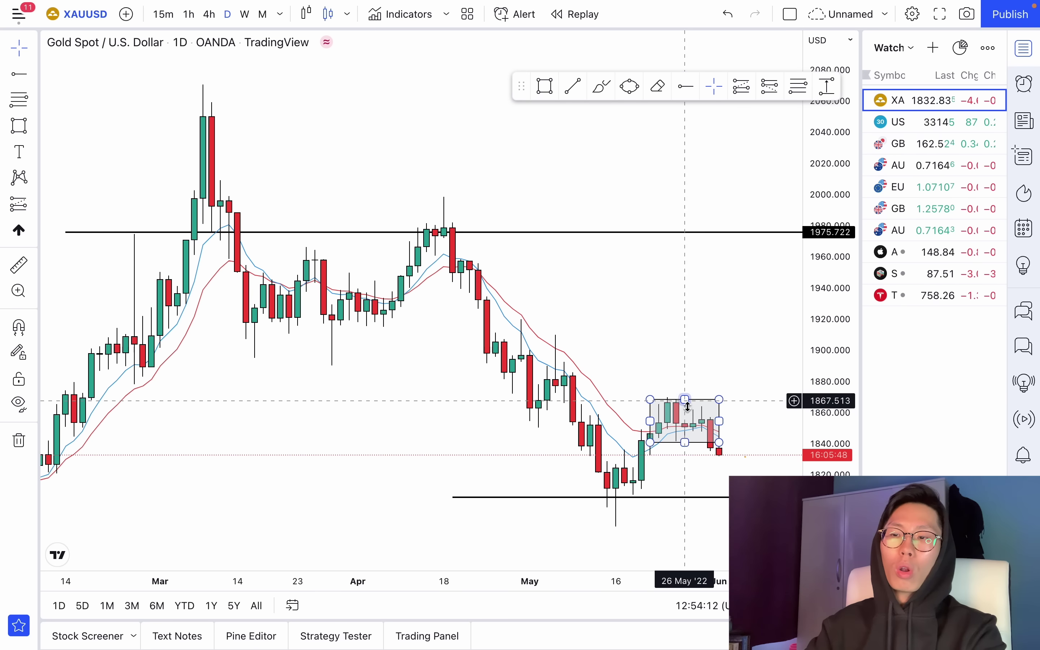
{"action": "left_click_drag", "start_coordinate": [702, 345], "coordinate": [600, 335]}
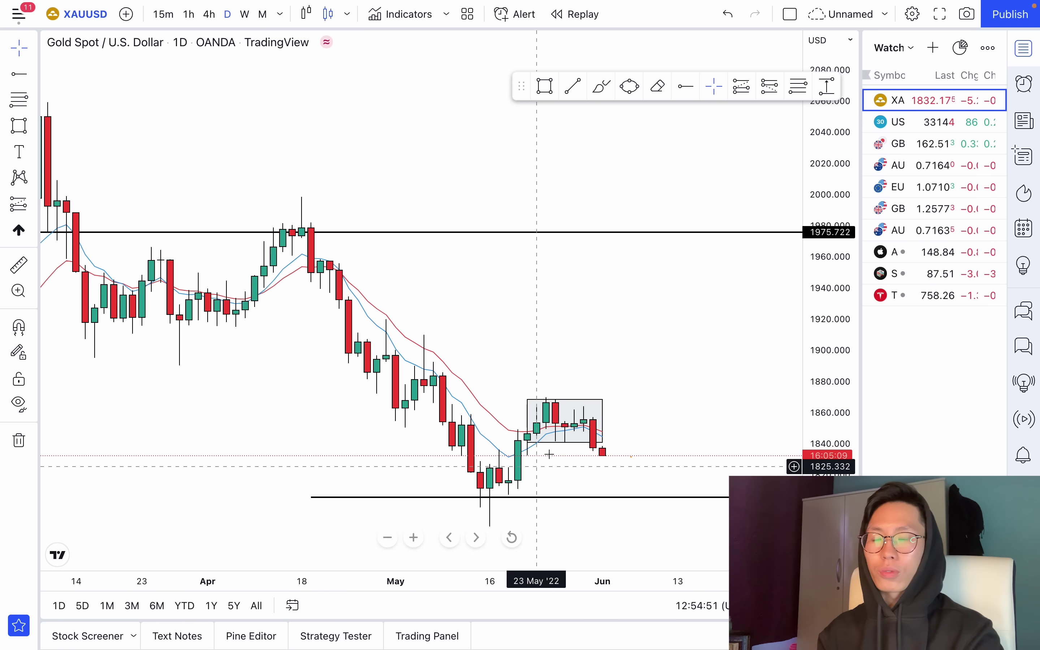
{"action": "scroll", "coordinate": [480, 483], "scroll_direction": "up", "scroll_amount": 3}
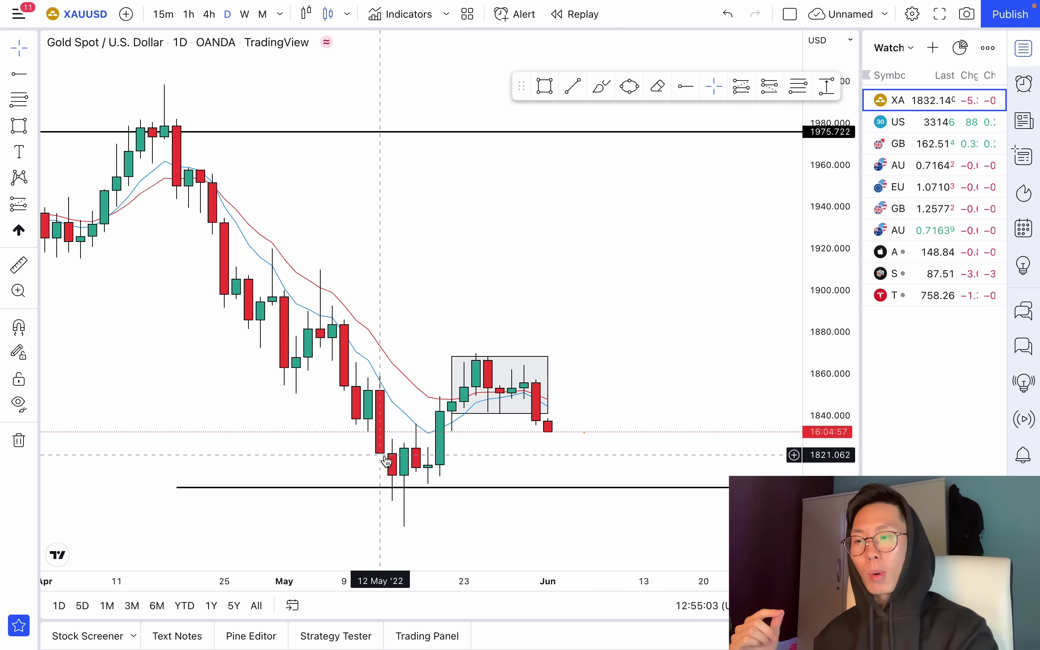
{"action": "scroll", "coordinate": [387, 461], "scroll_direction": "up", "scroll_amount": 3}
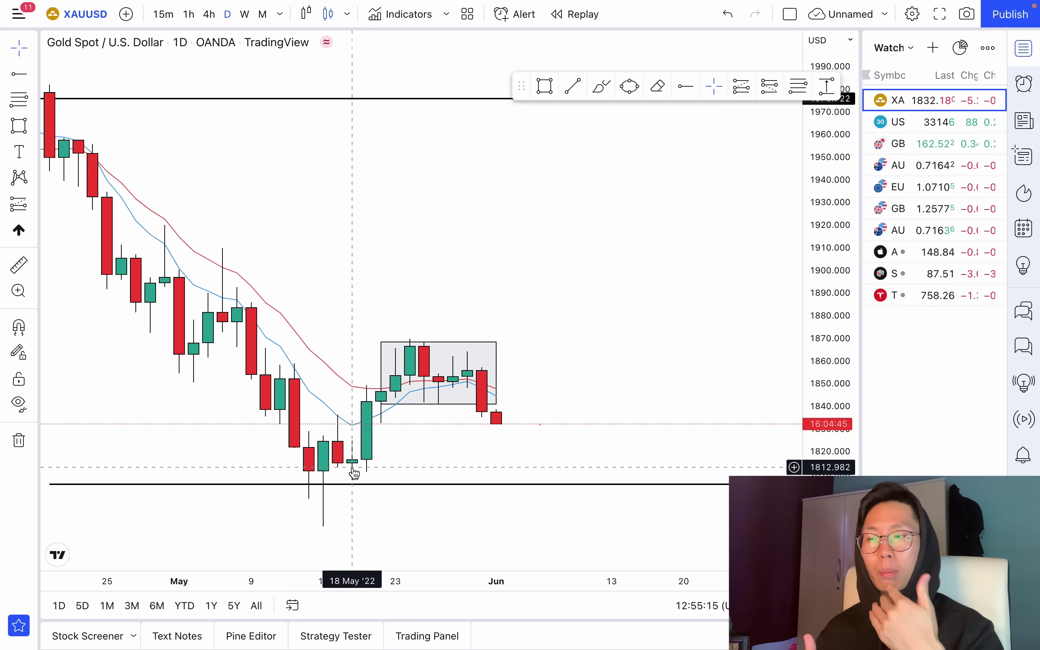
{"action": "scroll", "coordinate": [354, 474], "scroll_direction": "up", "scroll_amount": 2}
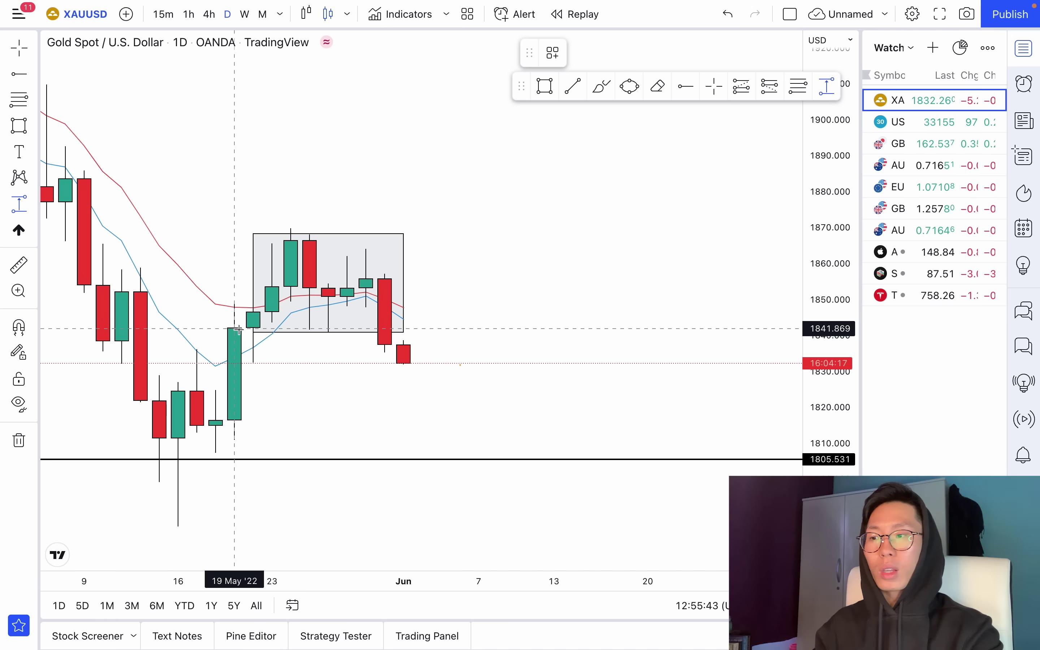
{"action": "left_click", "coordinate": [234, 329]}
{"action": "left_click", "coordinate": [291, 228]}
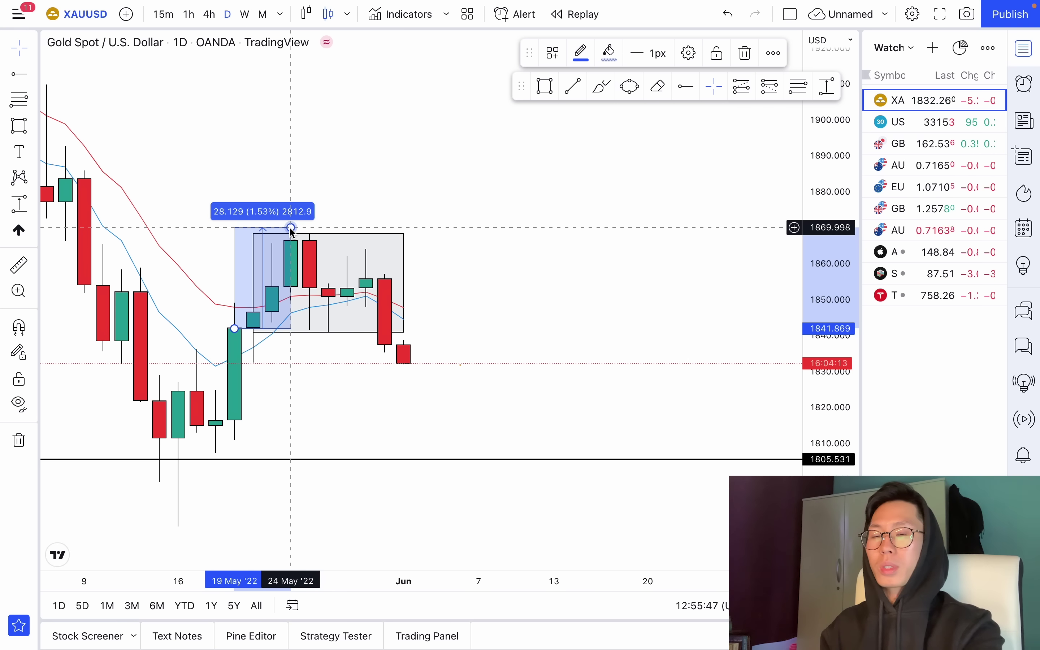
{"action": "key", "text": "Delete"}
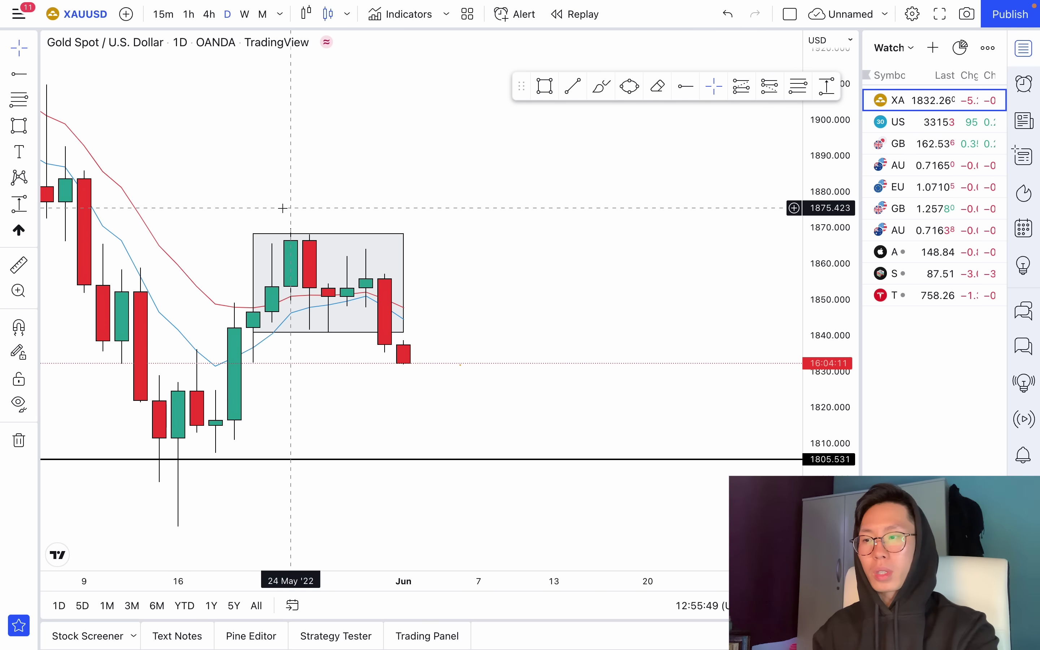
Switch gold to the 4h timeframe and draw a rising trend line from about 1797.6 on 16 May to about 1862.5 on 27 May
{"action": "left_click_drag", "start_coordinate": [284, 209], "coordinate": [457, 251]}
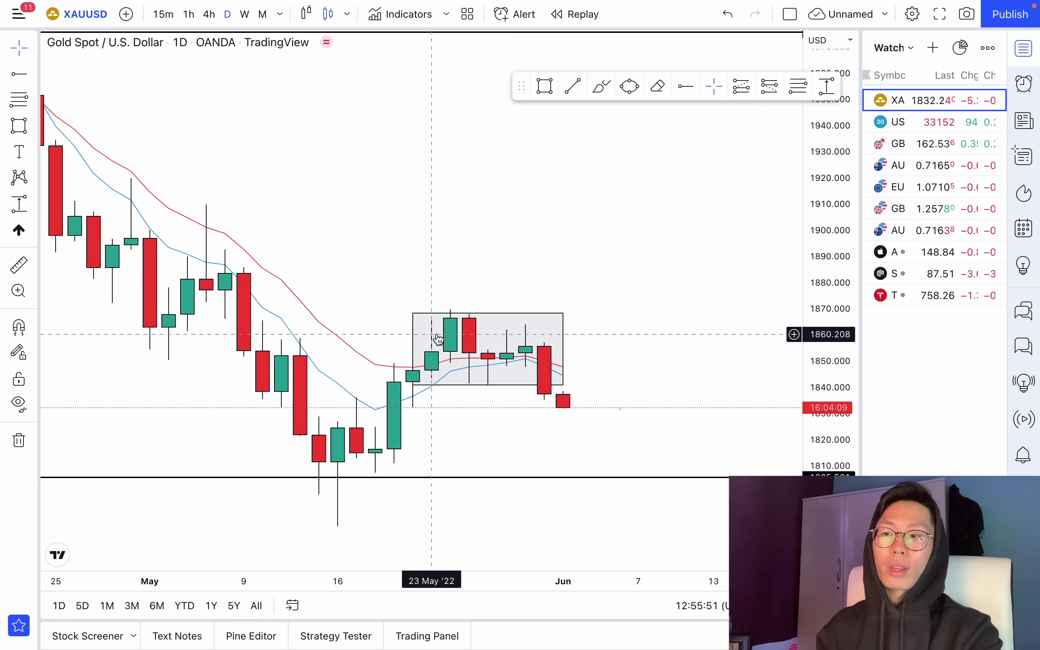
{"action": "scroll", "coordinate": [454, 338], "scroll_direction": "down", "scroll_amount": 2}
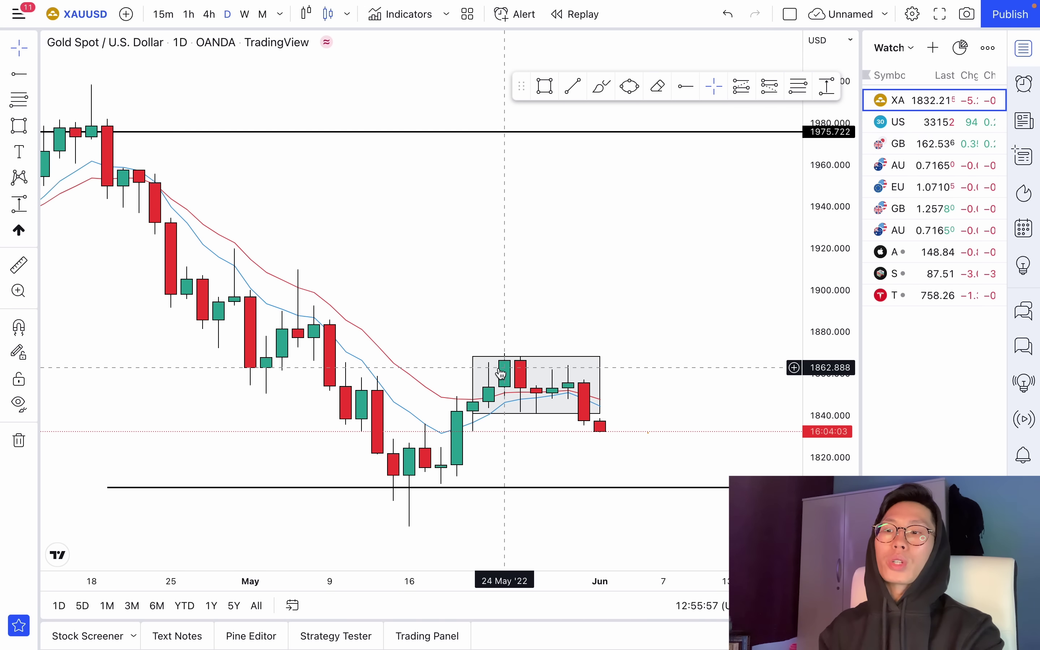
{"action": "left_click", "coordinate": [210, 20]}
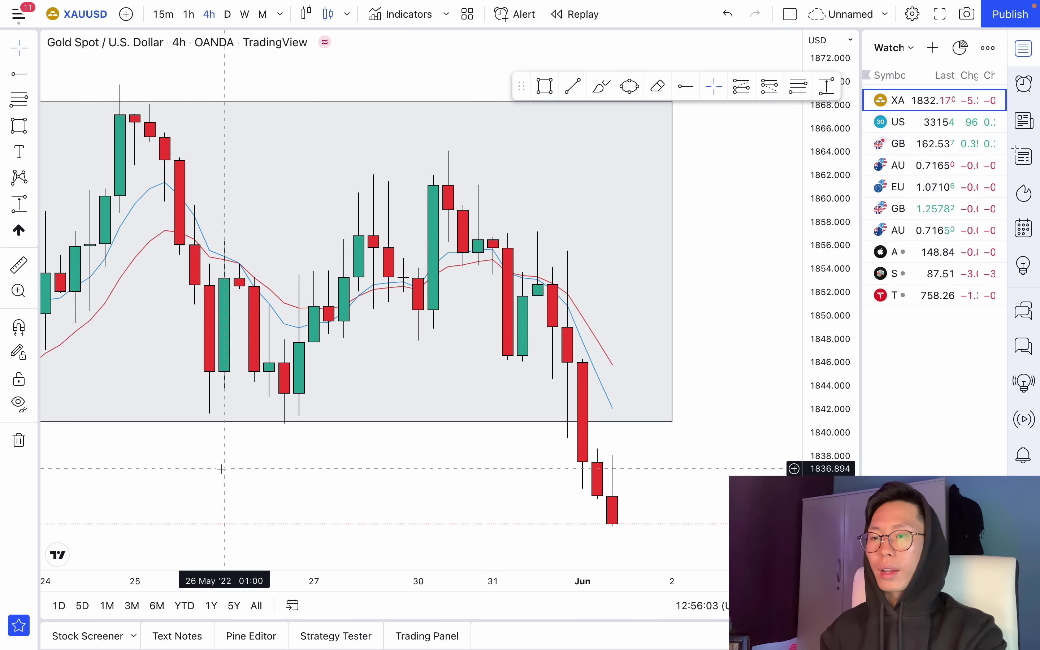
{"action": "scroll", "coordinate": [510, 471], "scroll_direction": "left", "scroll_amount": 10}
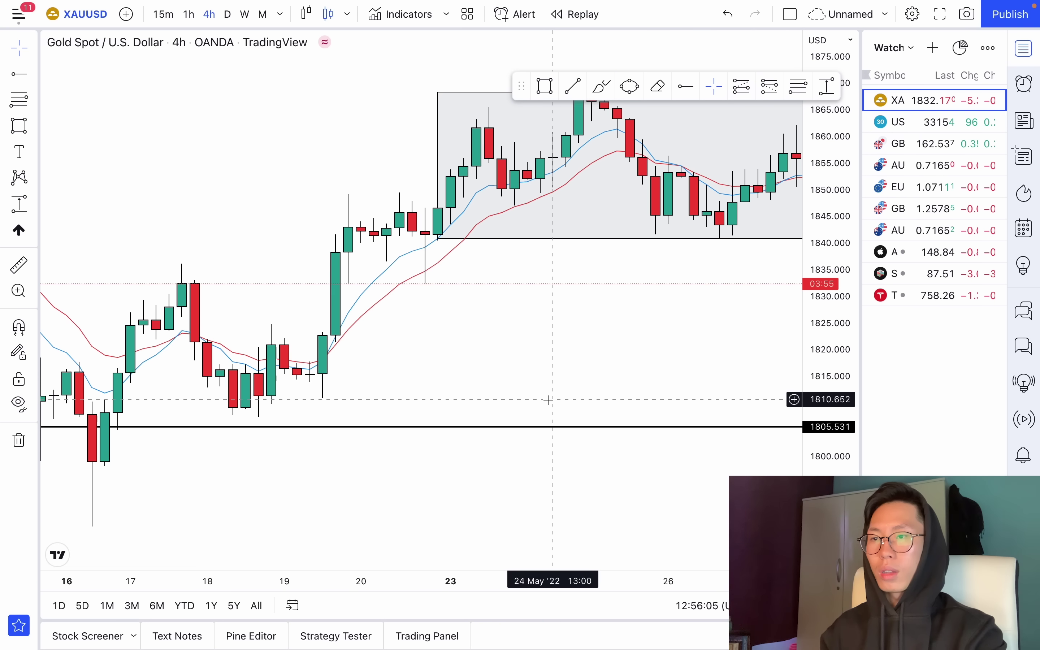
{"action": "scroll", "coordinate": [623, 216], "scroll_direction": "left", "scroll_amount": 5}
{"action": "left_click", "coordinate": [574, 86]}
{"action": "left_click", "coordinate": [212, 468]}
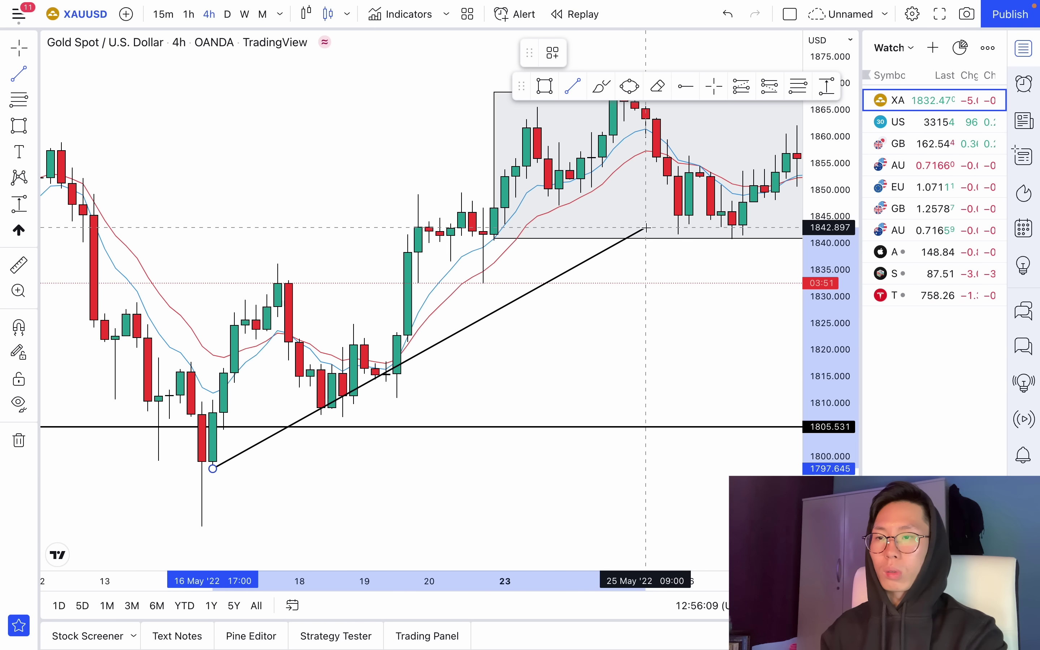
{"action": "left_click", "coordinate": [754, 124]}
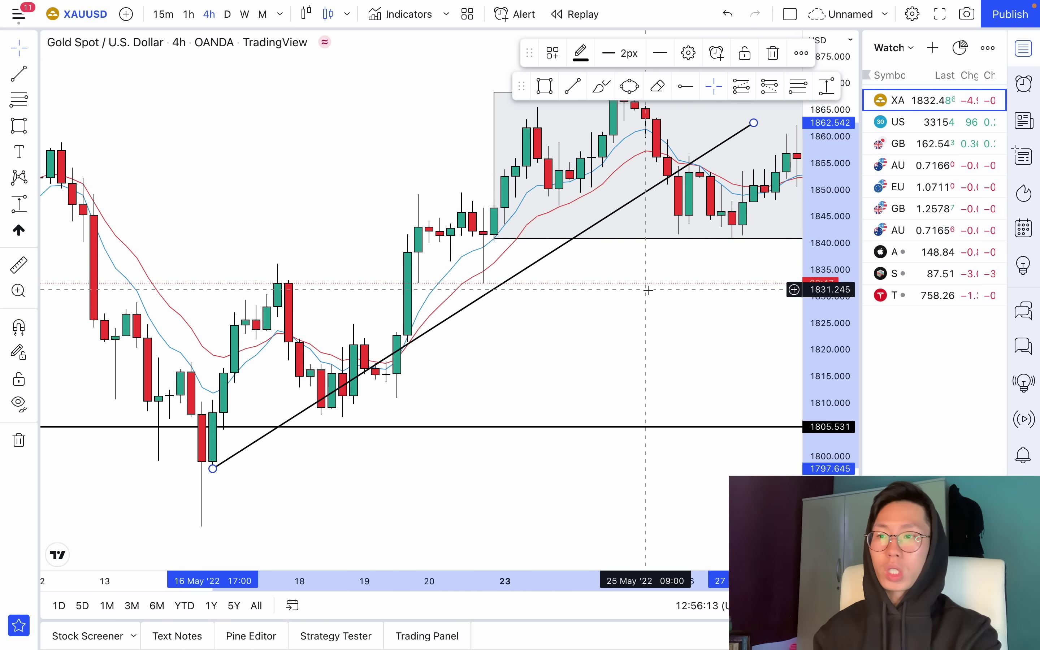
{"action": "scroll", "coordinate": [647, 291], "scroll_direction": "right", "scroll_amount": 3}
{"action": "scroll", "coordinate": [647, 291], "scroll_direction": "left", "scroll_amount": 6}
{"action": "scroll", "coordinate": [646, 292], "scroll_direction": "right", "scroll_amount": 4}
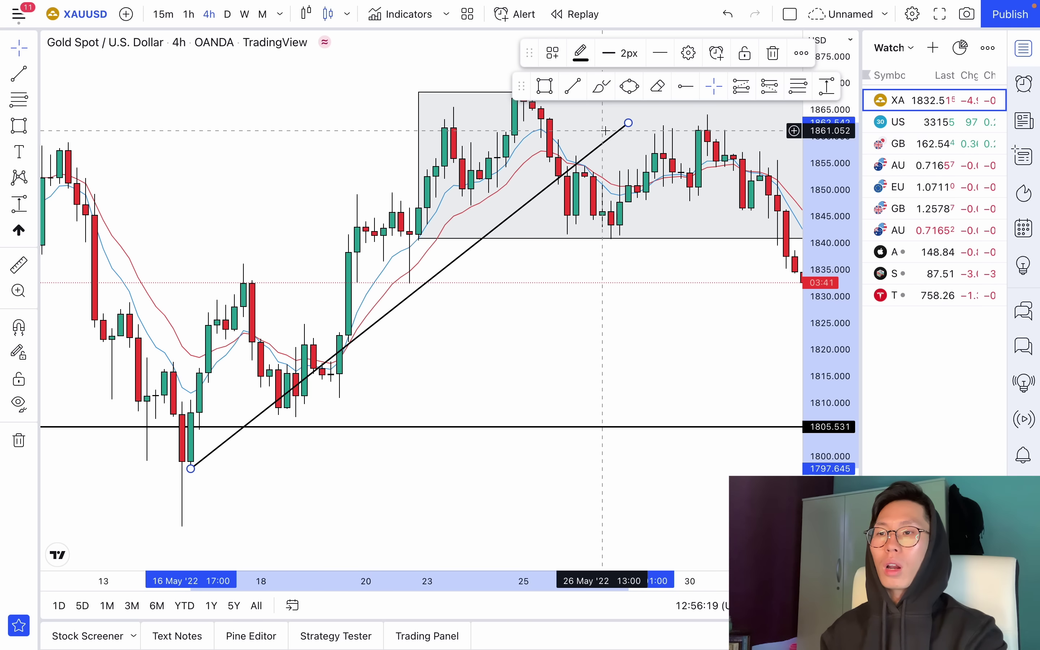
{"action": "left_click", "coordinate": [413, 307]}
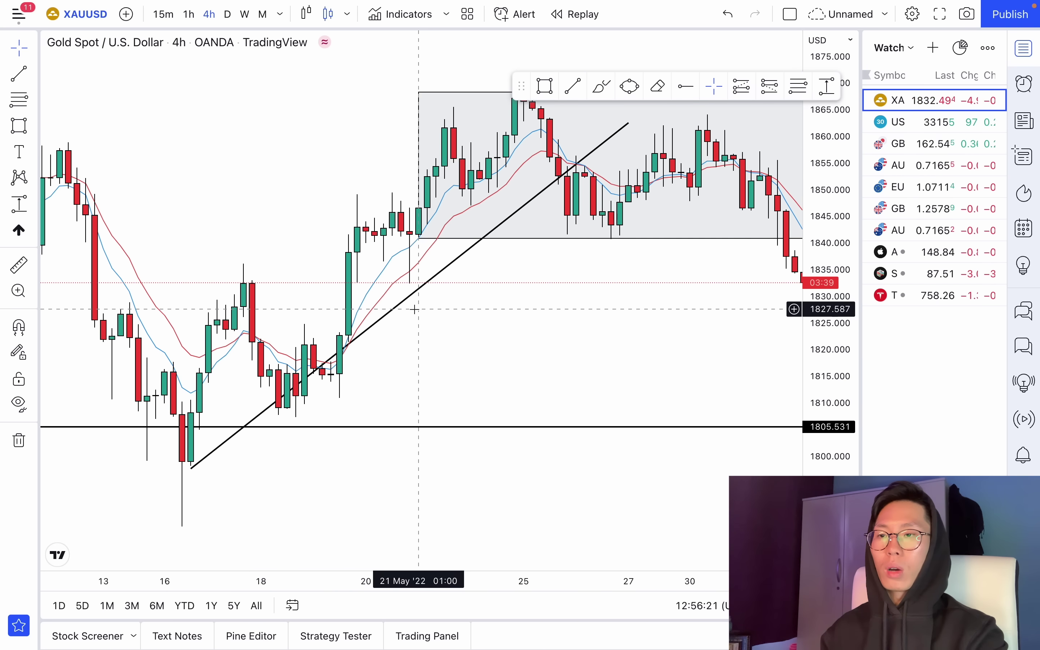
Draw a rectangle zone from about 1810.4 to 1804.8 over the mid-May lows, starting 12 May and extending past the current candle
{"action": "left_click_drag", "start_coordinate": [486, 321], "coordinate": [367, 318]}
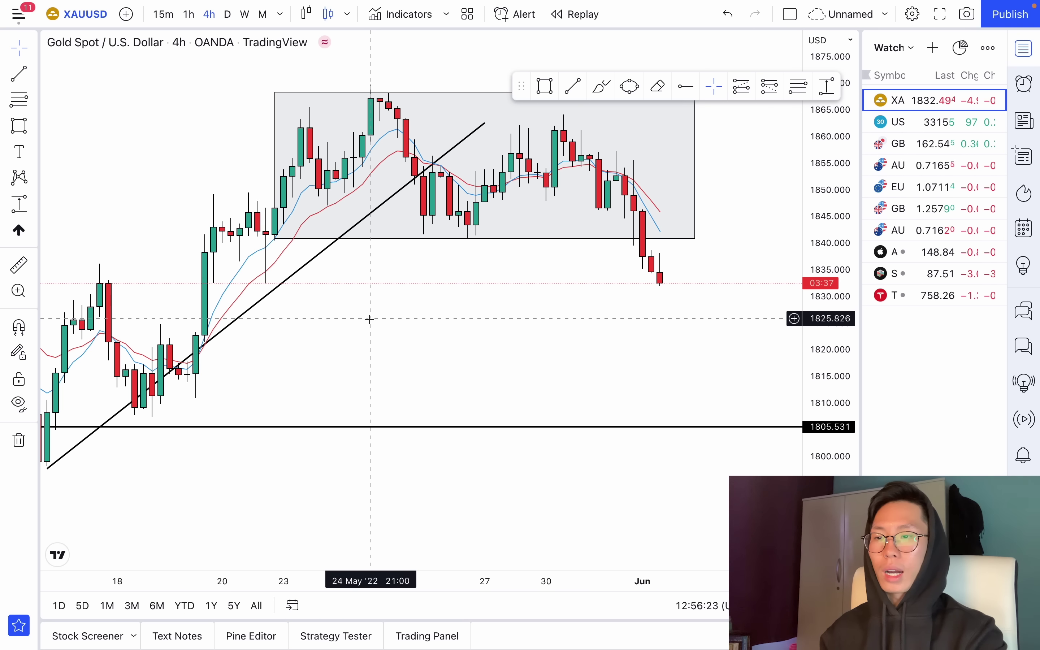
{"action": "scroll", "coordinate": [629, 318], "scroll_direction": "down", "scroll_amount": 5}
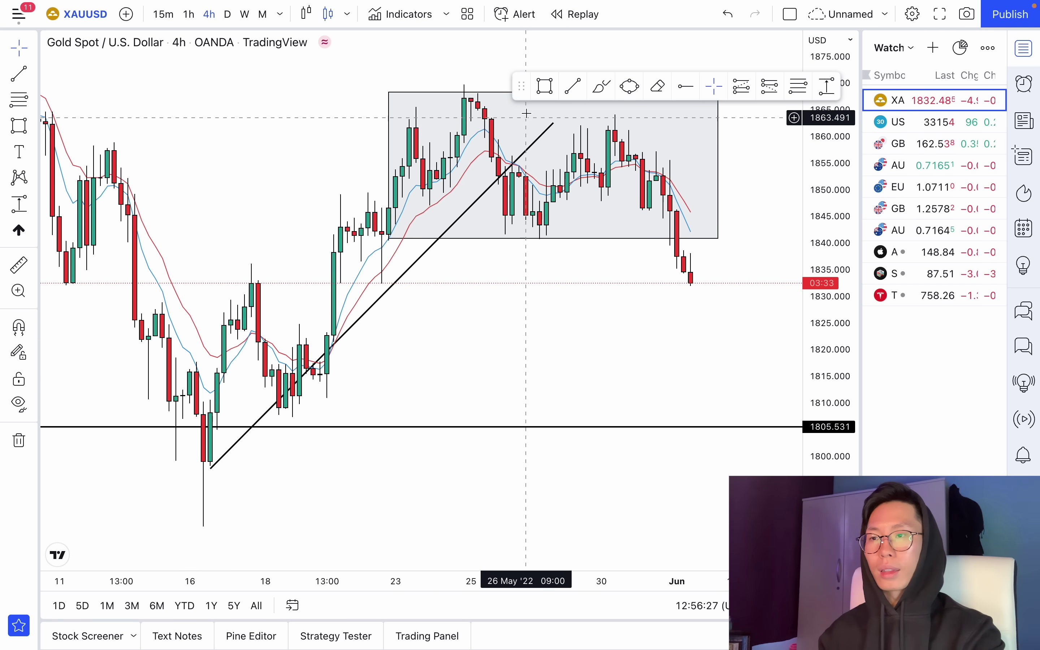
{"action": "left_click", "coordinate": [545, 86]}
{"action": "mouse_move", "coordinate": [121, 401]}
{"action": "left_mouse_down"}
{"action": "mouse_move", "coordinate": [773, 417]}
{"action": "mouse_move", "coordinate": [794, 429]}
{"action": "left_mouse_up"}
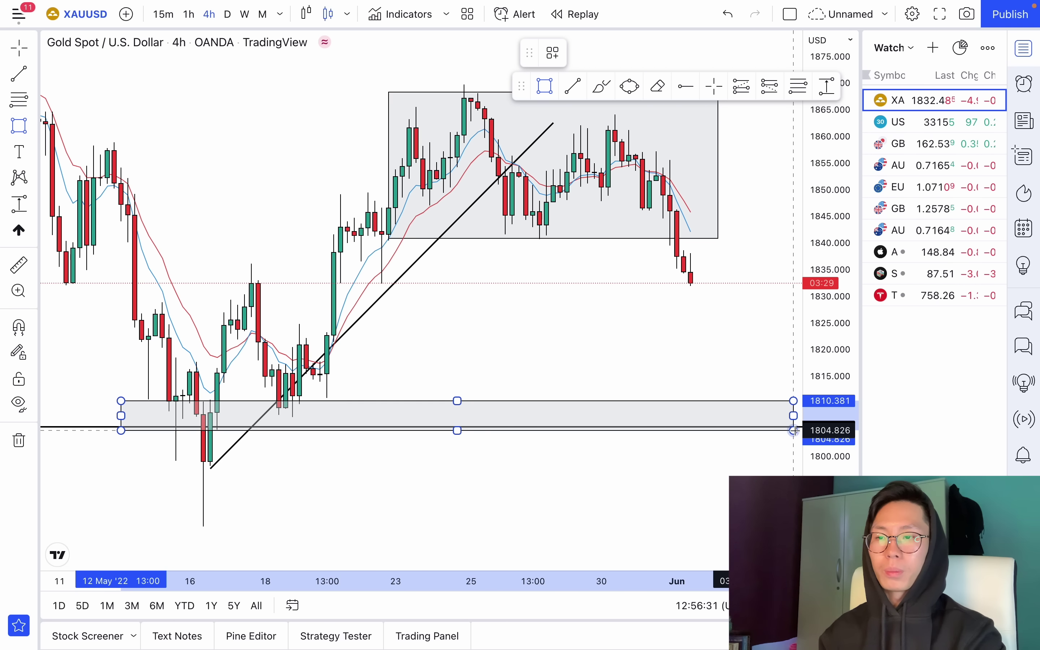
{"action": "right_click", "coordinate": [793, 429]}
{"action": "left_click", "coordinate": [587, 478]}
{"action": "scroll", "coordinate": [586, 478], "scroll_direction": "down", "scroll_amount": 2}
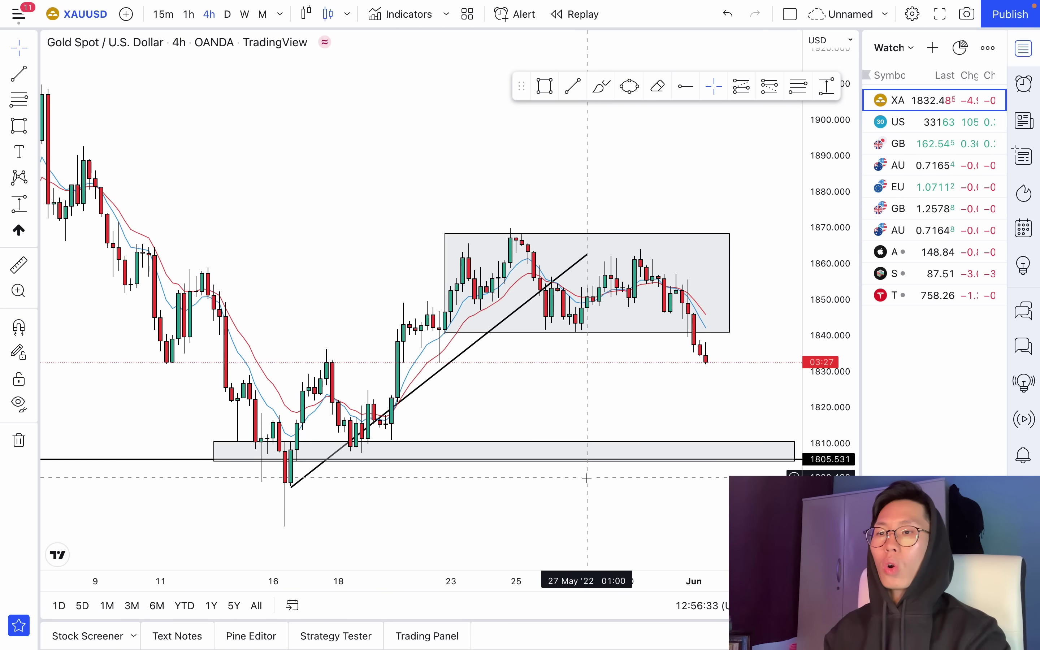
{"action": "scroll", "coordinate": [692, 432], "scroll_direction": "up", "scroll_amount": 2}
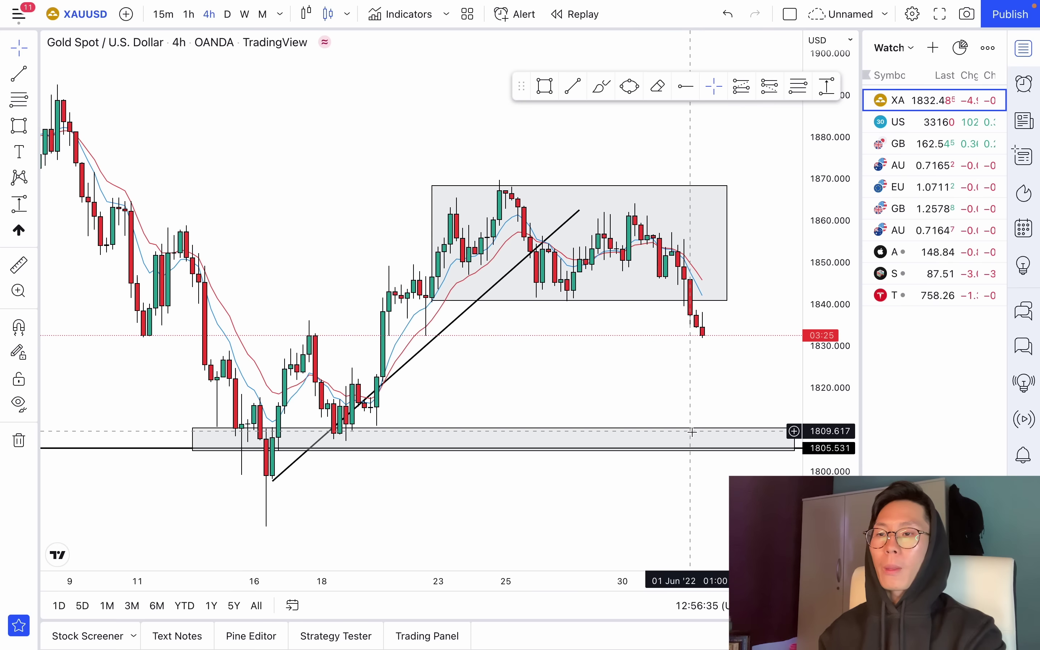
{"action": "scroll", "coordinate": [692, 432], "scroll_direction": "down", "scroll_amount": 5}
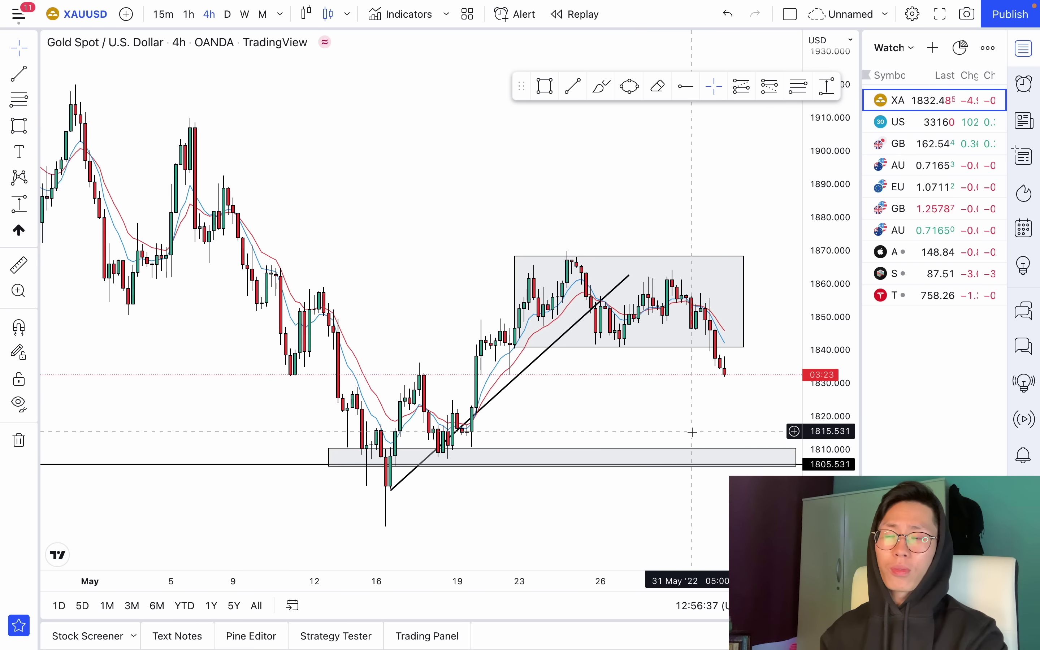
Switch gold to the 15-minute timeframe and examine price action from 20 May through the latest candles around the range's lower edge
{"action": "key", "text": "1"}
{"action": "key", "text": "d"}
{"action": "key", "text": "Return"}
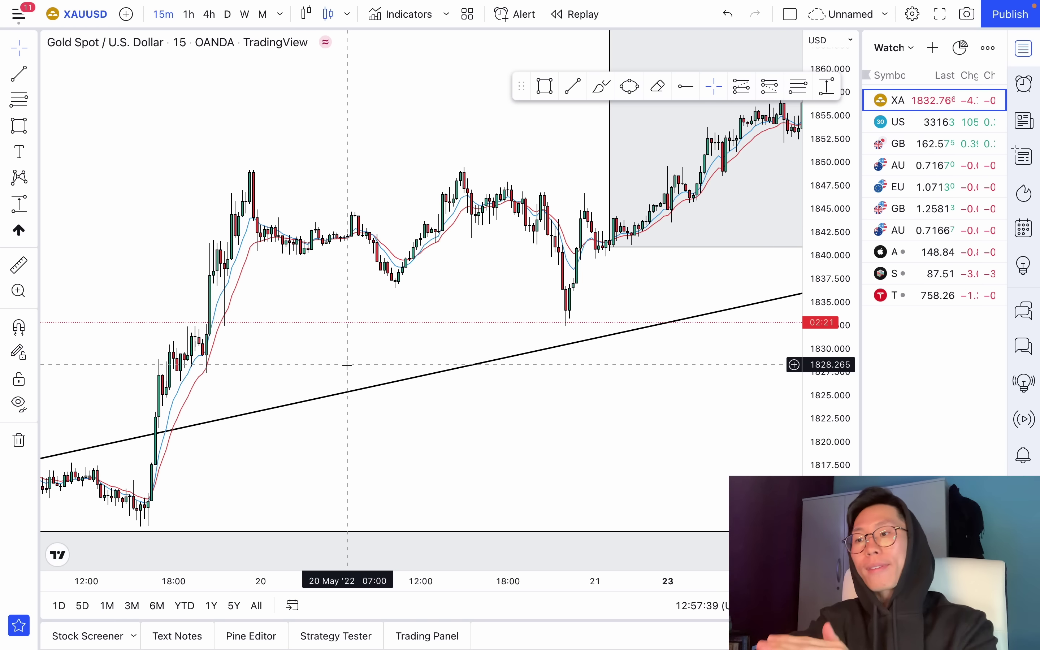
{"action": "scroll", "coordinate": [347, 365], "scroll_direction": "right", "scroll_amount": 10}
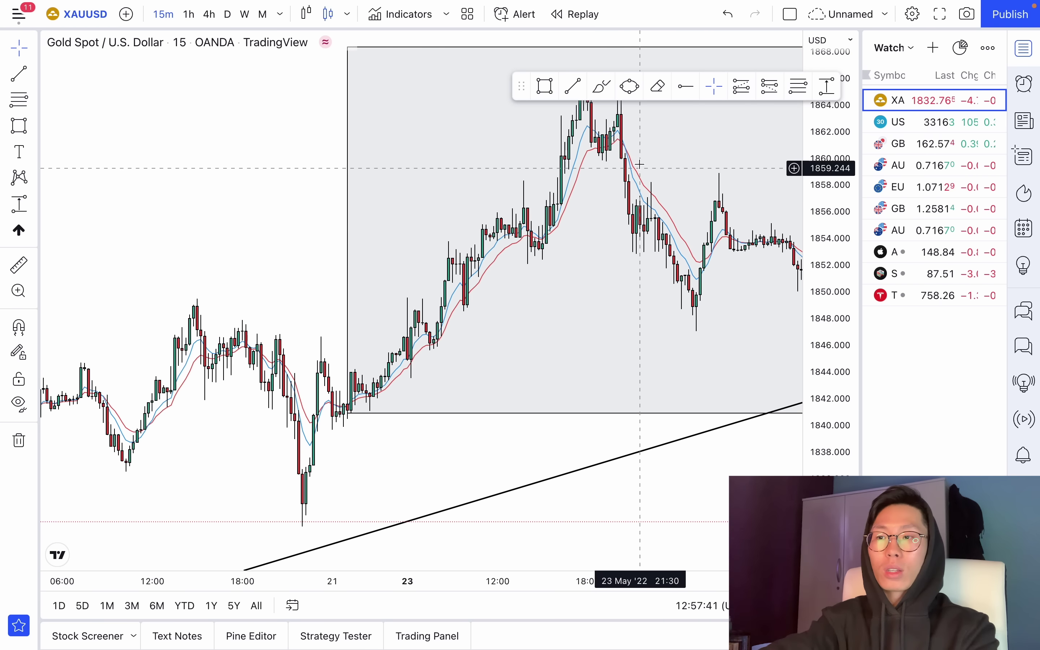
{"action": "scroll", "coordinate": [630, 166], "scroll_direction": "right", "scroll_amount": 3}
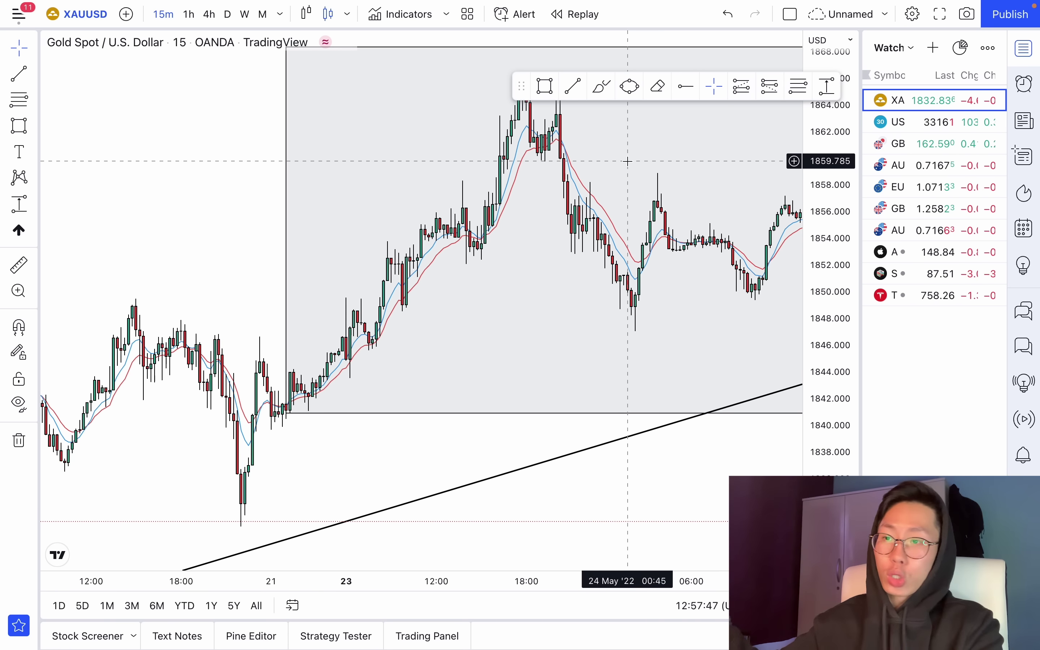
{"action": "scroll", "coordinate": [627, 161], "scroll_direction": "right", "scroll_amount": 20}
{"action": "scroll", "coordinate": [628, 161], "scroll_direction": "right", "scroll_amount": 15}
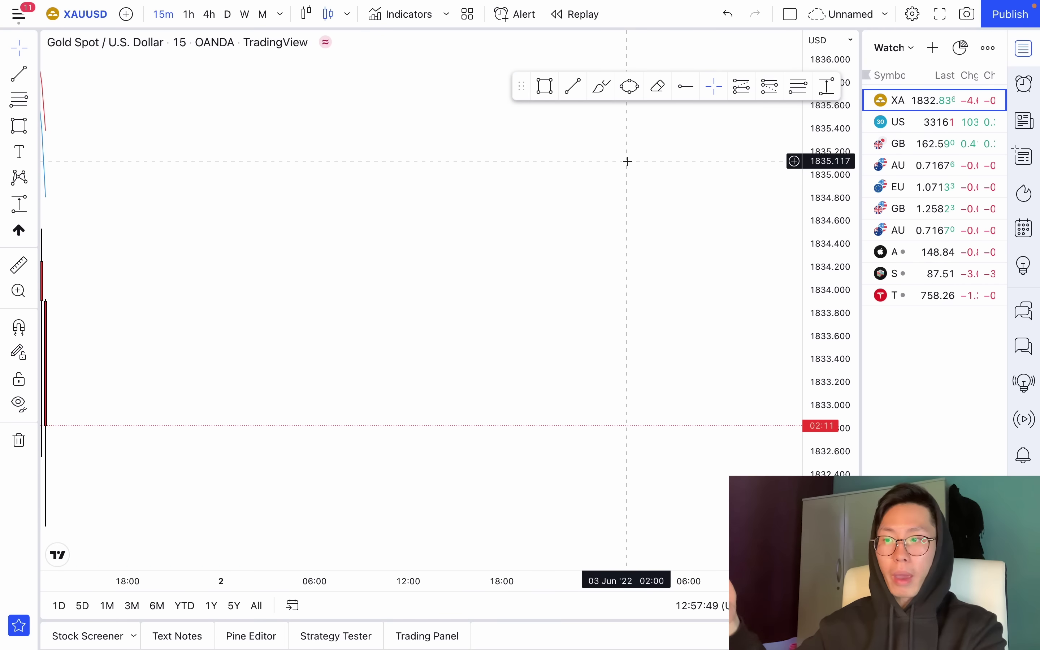
{"action": "scroll", "coordinate": [628, 161], "scroll_direction": "left", "scroll_amount": 1}
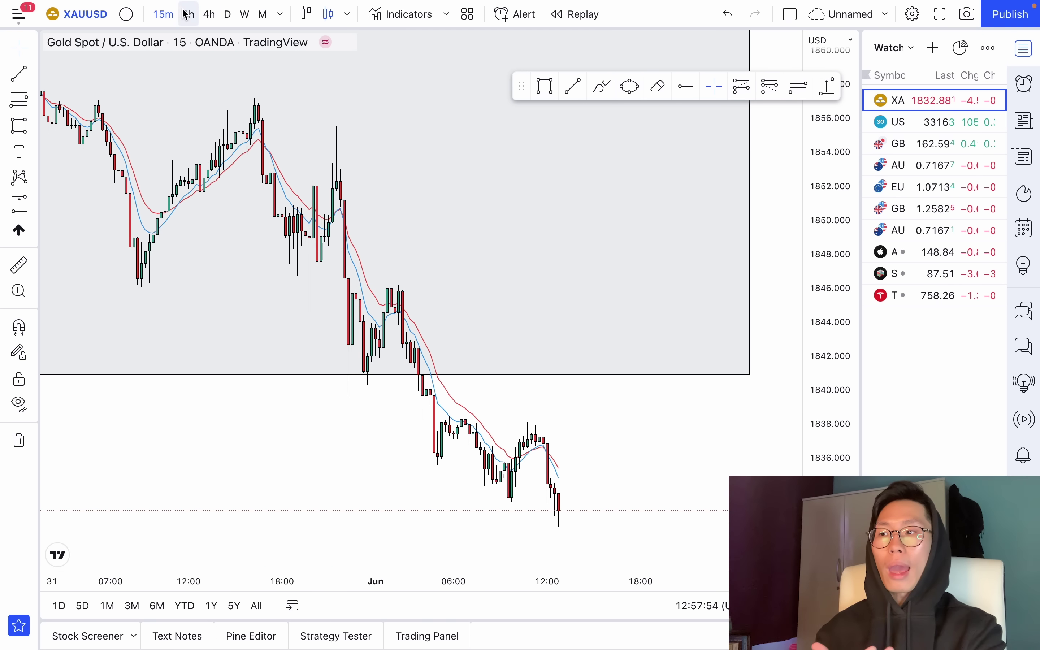
Return gold to the 4h timeframe and place a Fibonacci retracement from about 1890.5 on 6 May to about 1804.5
{"action": "left_click", "coordinate": [217, 19]}
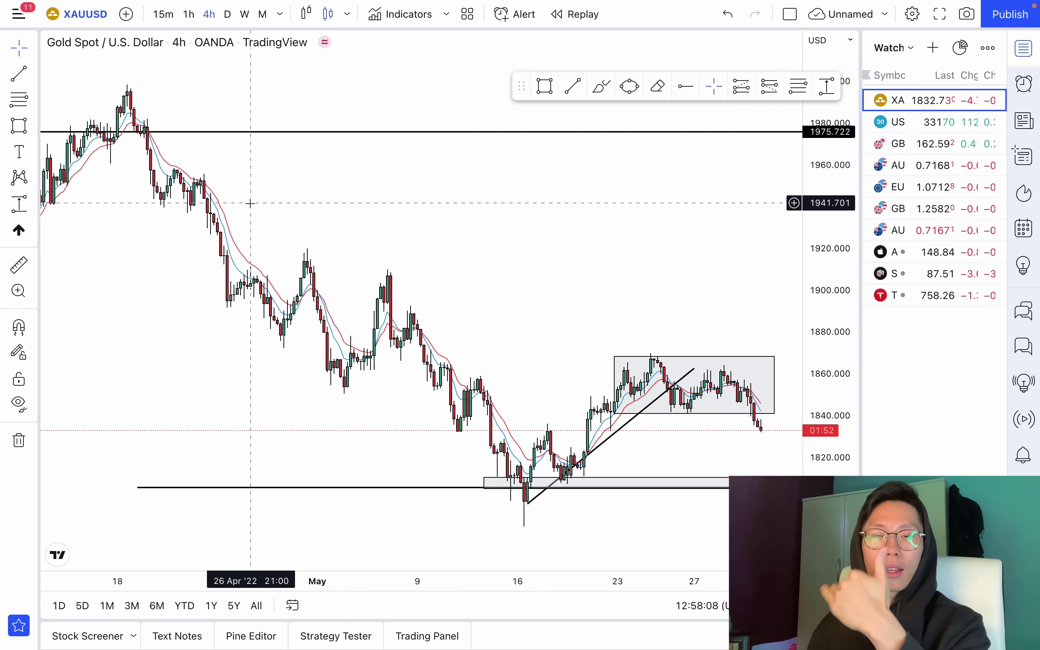
{"action": "scroll", "coordinate": [250, 203], "scroll_direction": "down", "scroll_amount": 2}
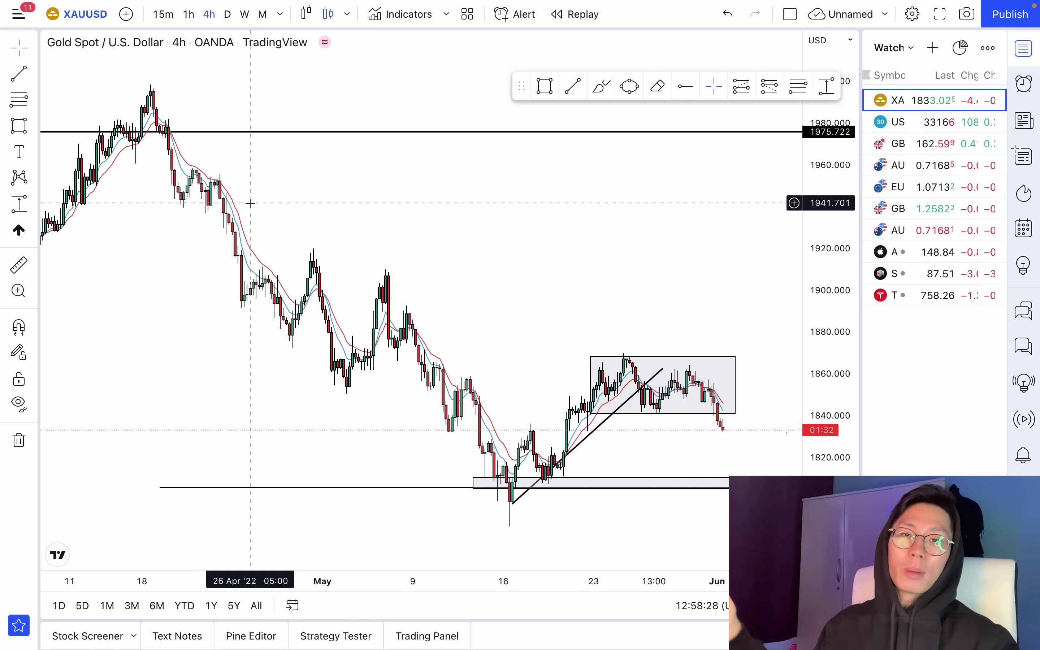
{"action": "scroll", "coordinate": [254, 198], "scroll_direction": "right", "scroll_amount": 5}
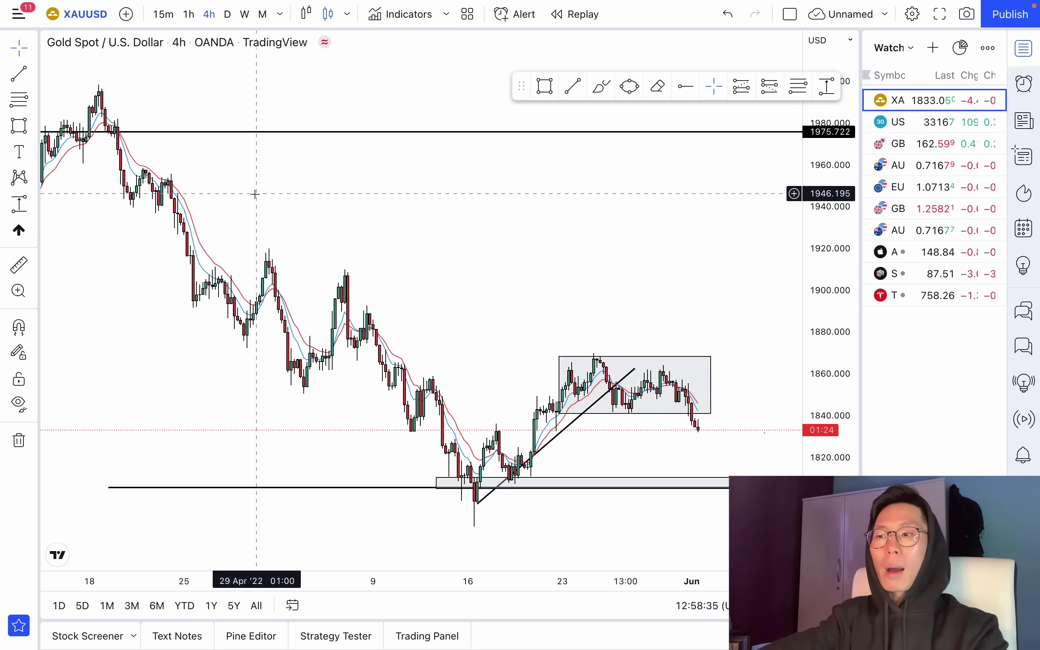
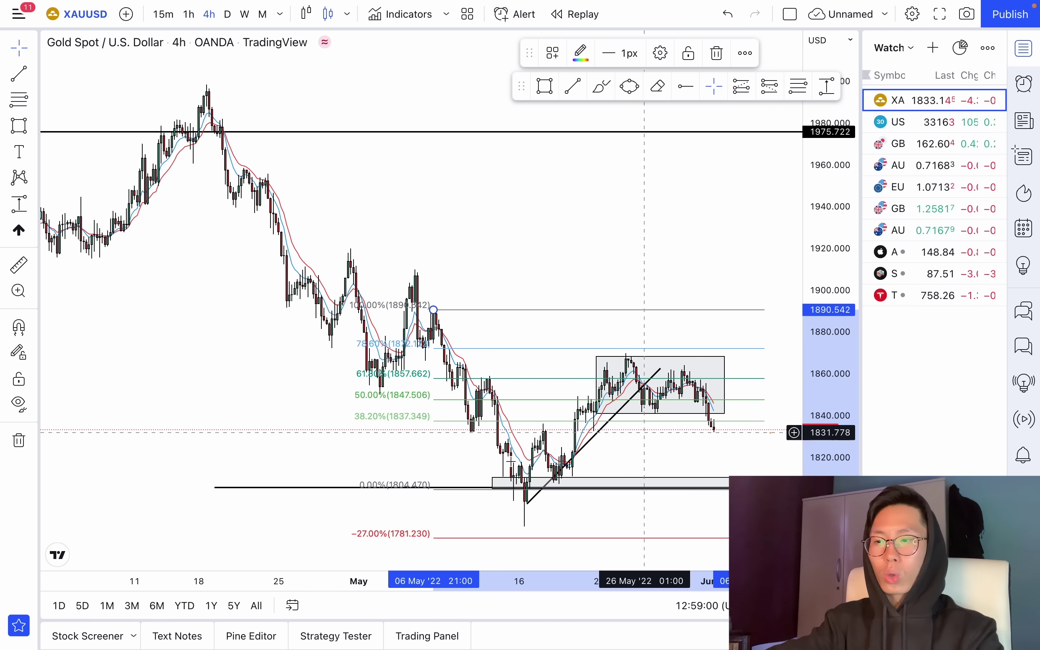
Examine the Fibonacci levels, including the -27% and -61.8% extensions, against gold's wider 4h price history back to late 2021
{"action": "scroll", "coordinate": [441, 480], "scroll_direction": "left", "scroll_amount": 5}
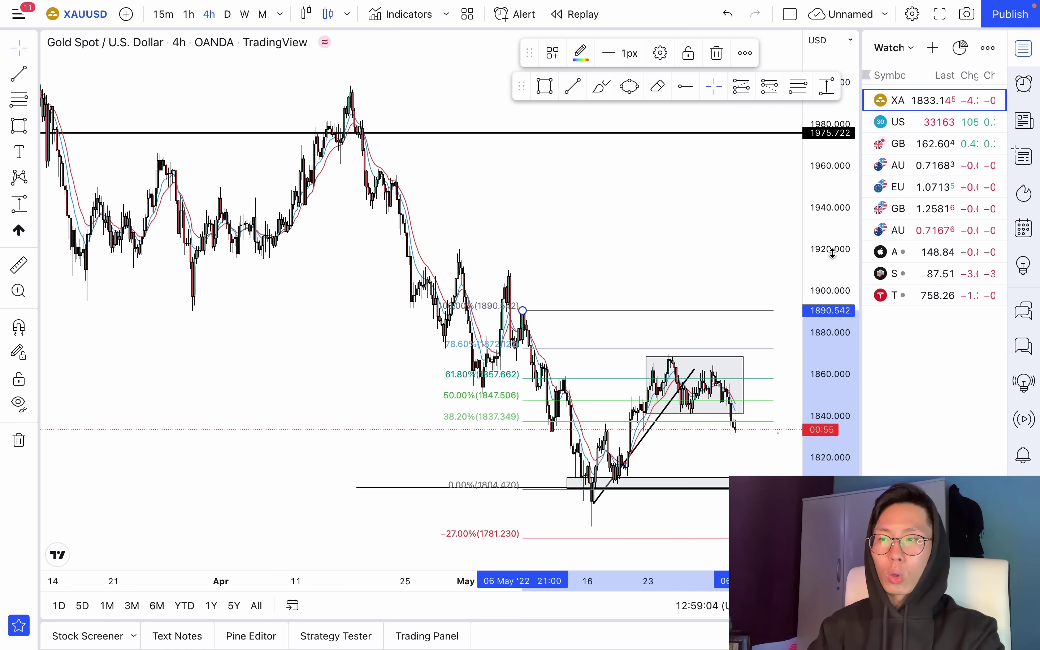
{"action": "left_click_drag", "start_coordinate": [832, 253], "coordinate": [832, 295]}
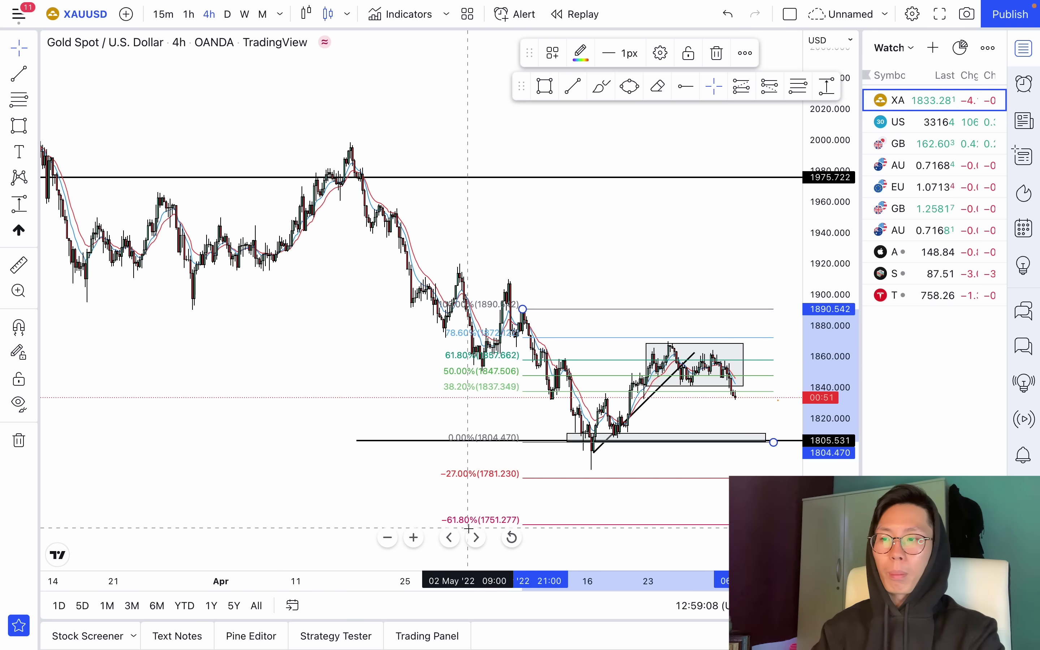
{"action": "scroll", "coordinate": [468, 528], "scroll_direction": "left", "scroll_amount": 5}
{"action": "scroll", "coordinate": [469, 528], "scroll_direction": "down", "scroll_amount": 3}
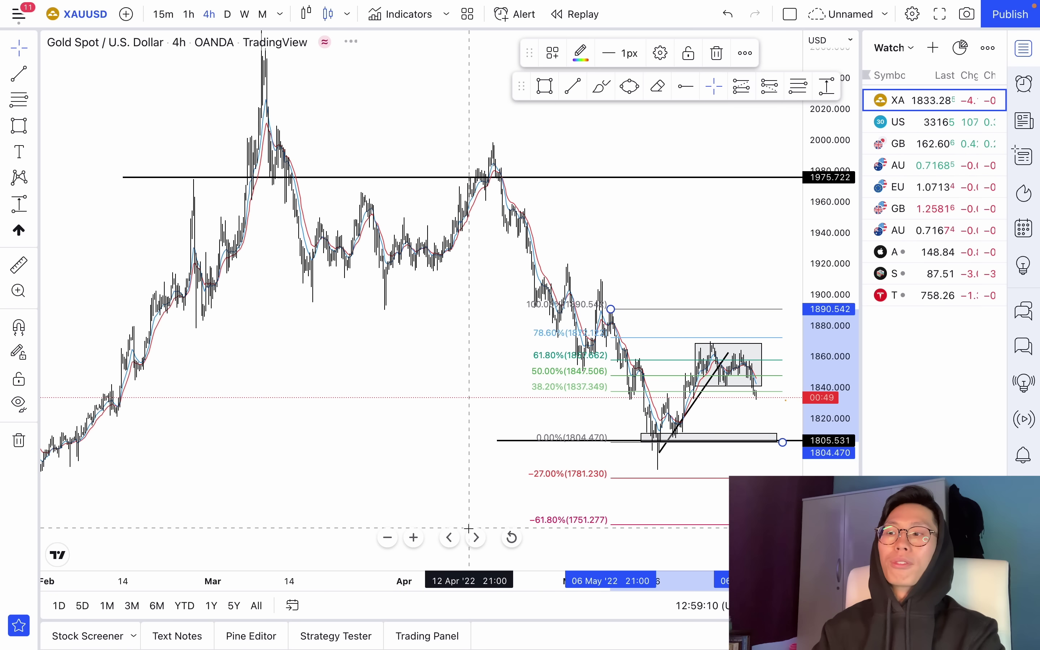
{"action": "scroll", "coordinate": [468, 528], "scroll_direction": "down", "scroll_amount": 4}
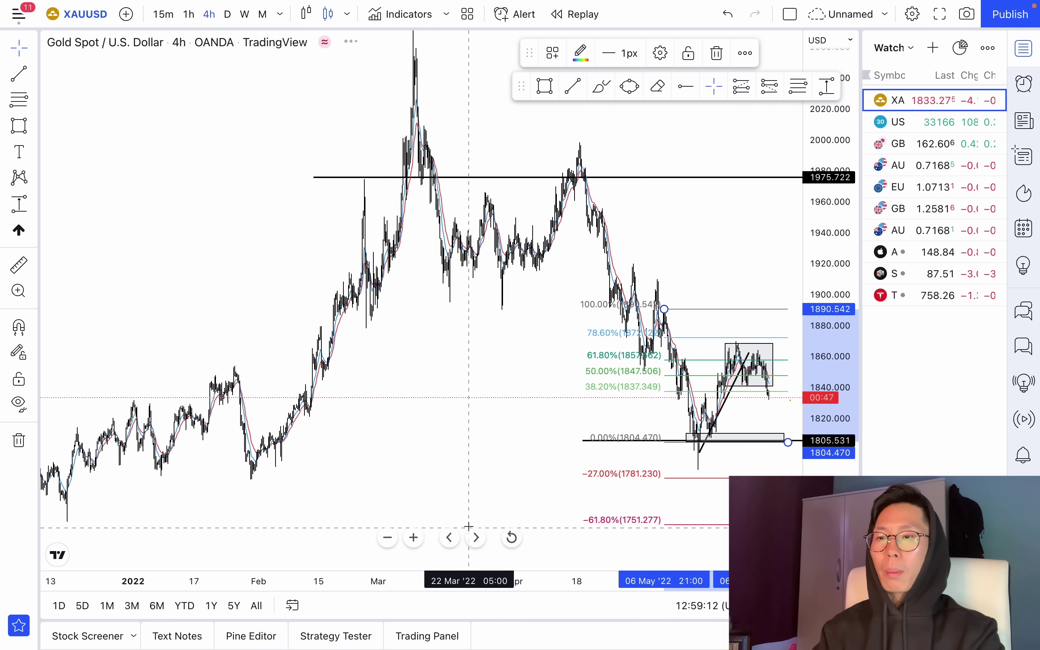
{"action": "scroll", "coordinate": [470, 447], "scroll_direction": "down", "scroll_amount": 4}
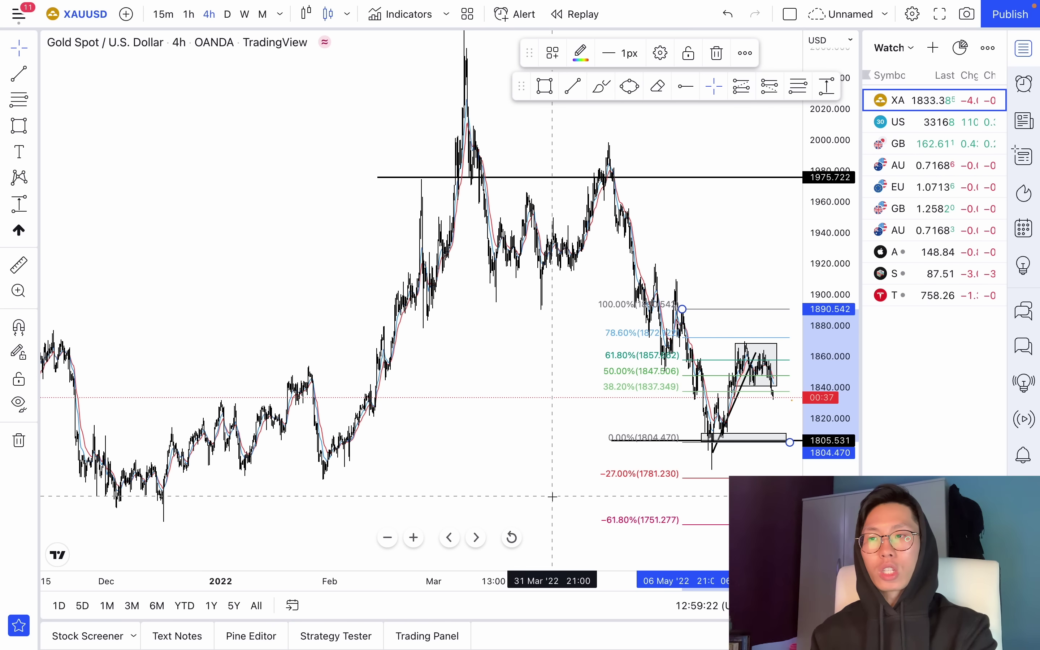
Draw a horizontal ray on gold's 4h chart from 16 December 2021 at about 1781, level with the -27% Fibonacci extension
{"action": "left_click", "coordinate": [687, 87]}
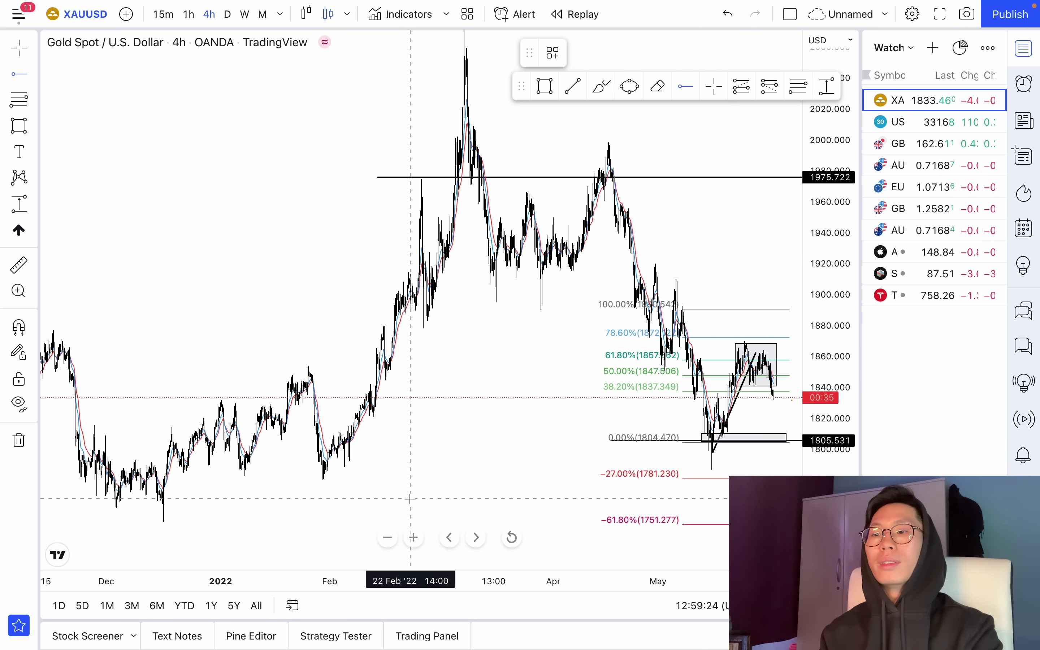
{"action": "left_click", "coordinate": [164, 478]}
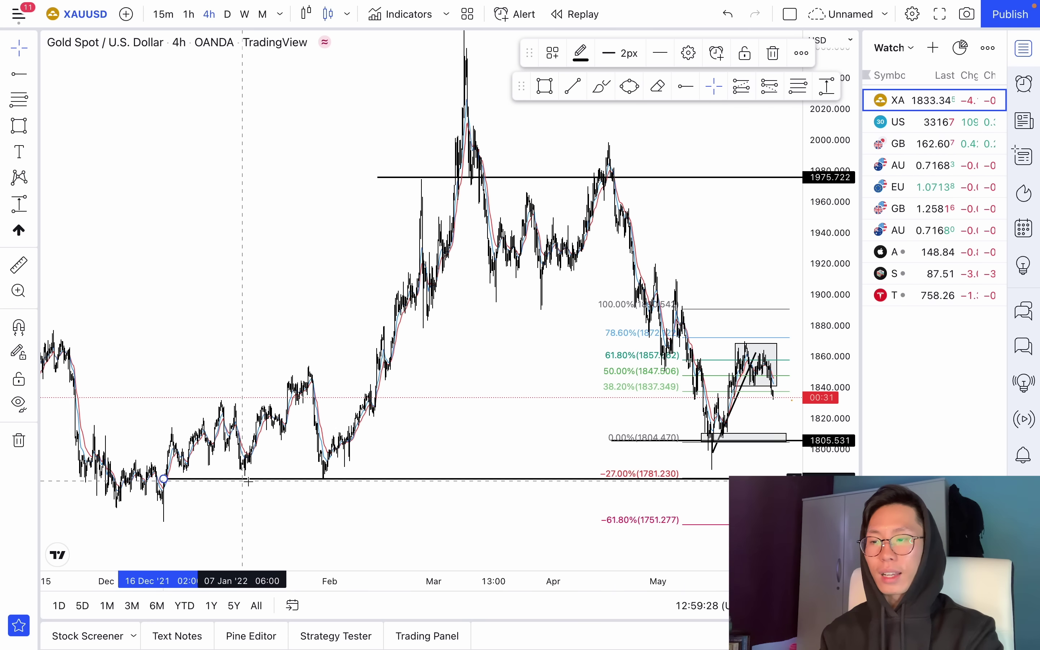
{"action": "scroll", "coordinate": [301, 477], "scroll_direction": "up", "scroll_amount": 2}
{"action": "left_click", "coordinate": [436, 472]}
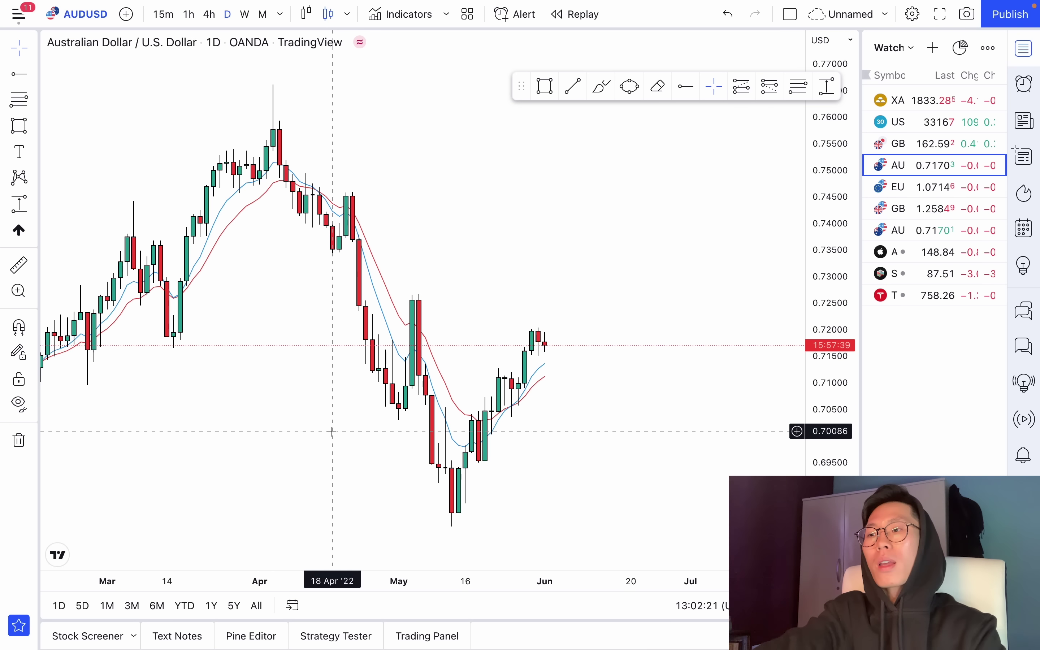
Trace AUDUSD's daily decline from the early-April high to the mid-May low with the brush, and delete the stroke
{"action": "scroll", "coordinate": [330, 431], "scroll_direction": "up", "scroll_amount": 2}
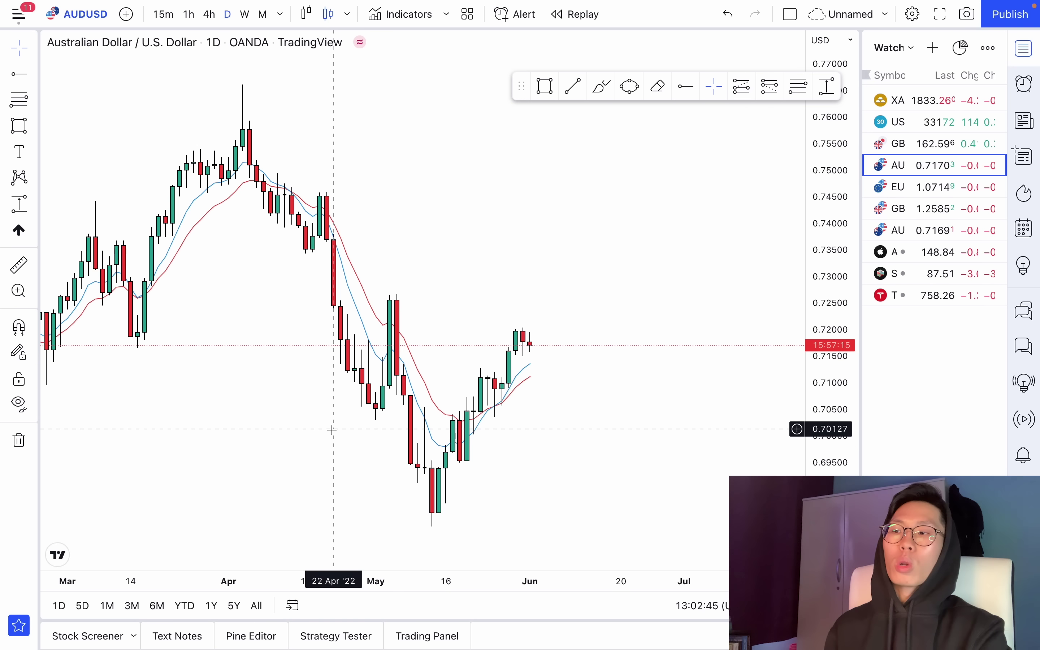
{"action": "scroll", "coordinate": [332, 425], "scroll_direction": "up", "scroll_amount": 1}
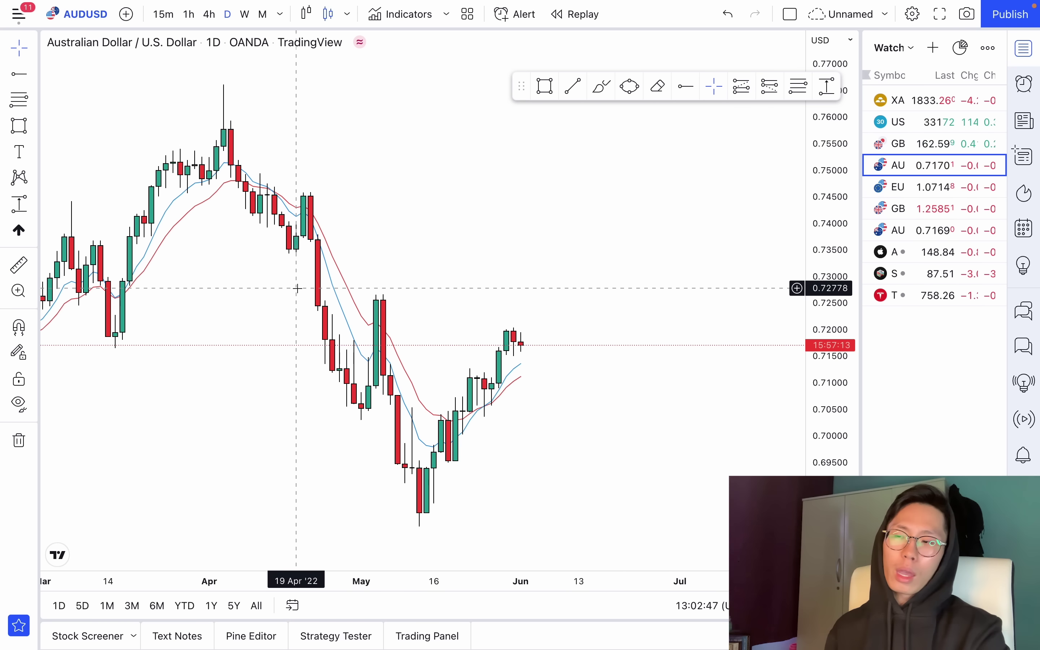
{"action": "scroll", "coordinate": [297, 288], "scroll_direction": "left", "scroll_amount": 3}
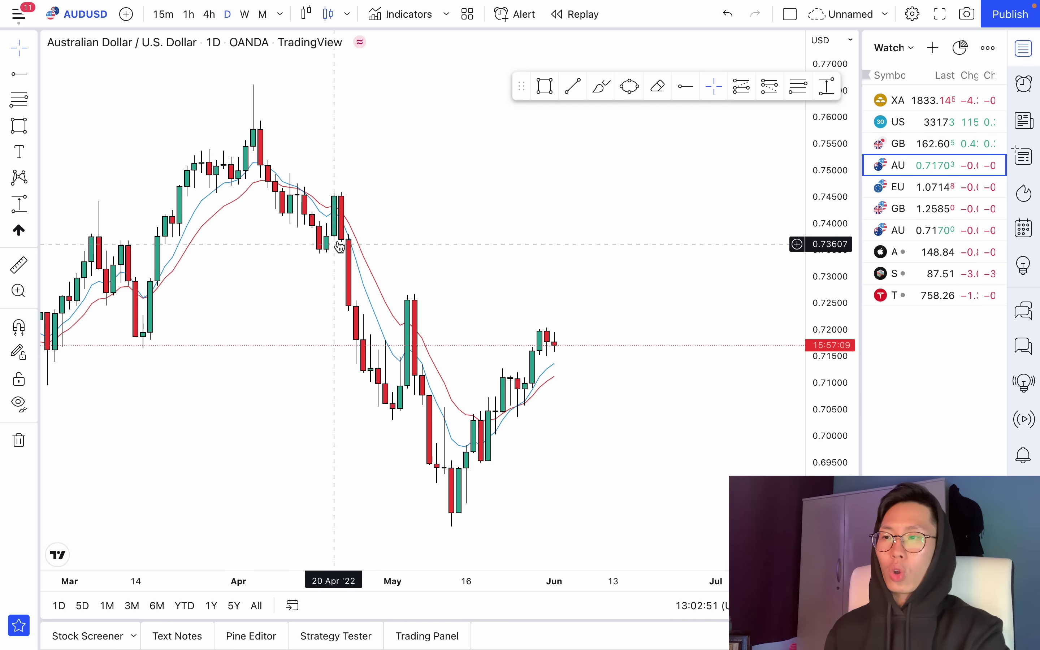
{"action": "left_click", "coordinate": [601, 87]}
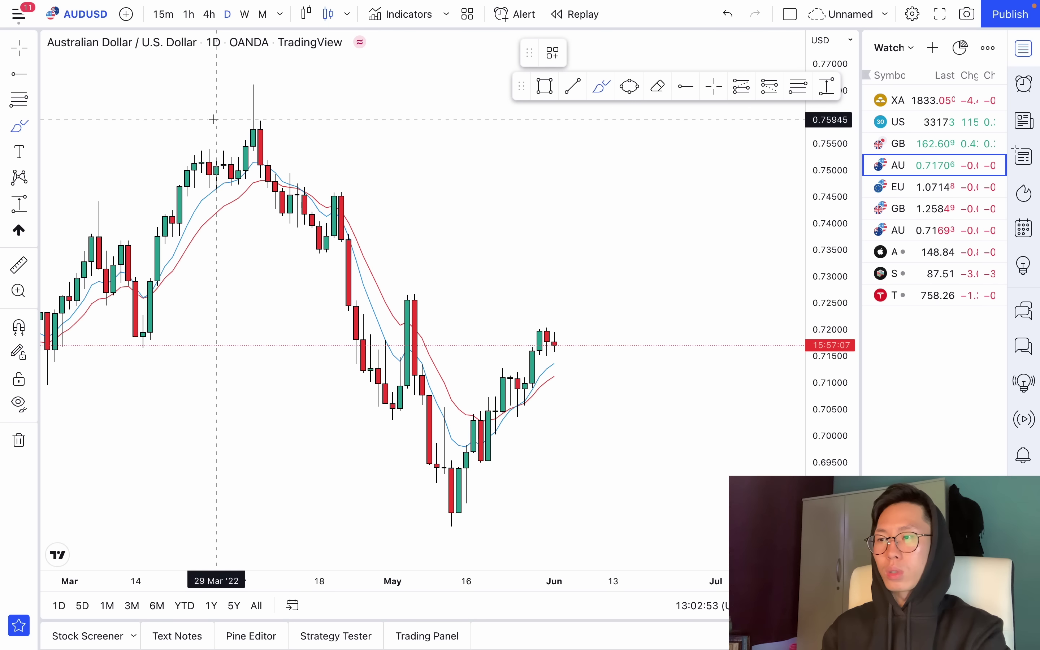
{"action": "mouse_move", "coordinate": [261, 126]}
{"action": "left_mouse_down"}
{"action": "mouse_move", "coordinate": [306, 222]}
{"action": "mouse_move", "coordinate": [342, 197]}
{"action": "mouse_move", "coordinate": [352, 280]}
{"action": "mouse_move", "coordinate": [391, 419]}
{"action": "mouse_move", "coordinate": [409, 298]}
{"action": "mouse_move", "coordinate": [424, 439]}
{"action": "mouse_move", "coordinate": [457, 533]}
{"action": "left_mouse_up"}
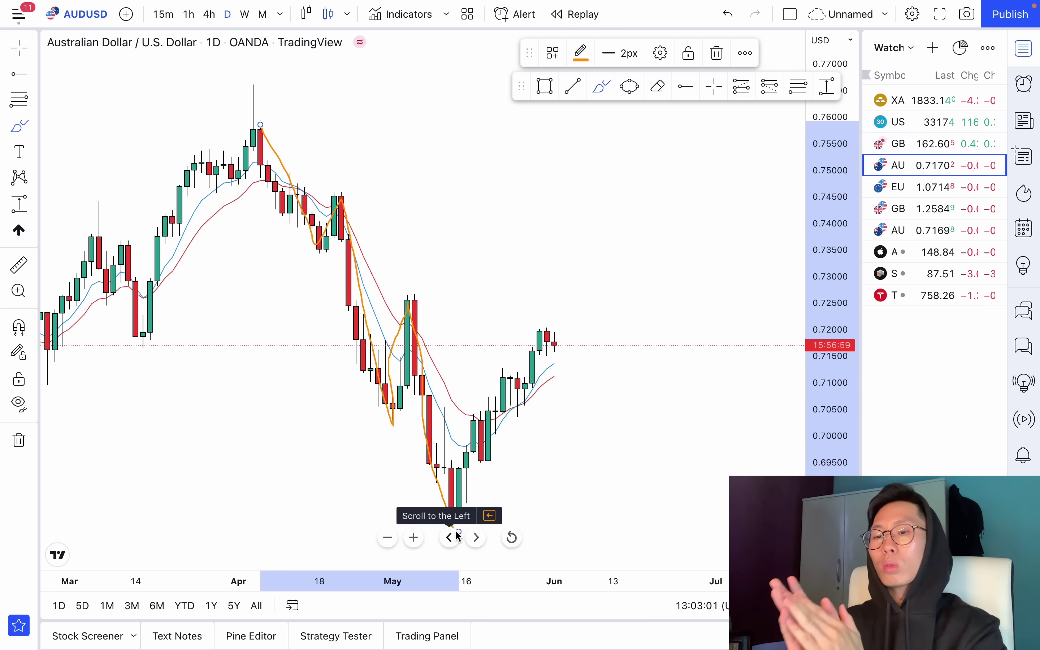
{"action": "key", "text": "Delete"}
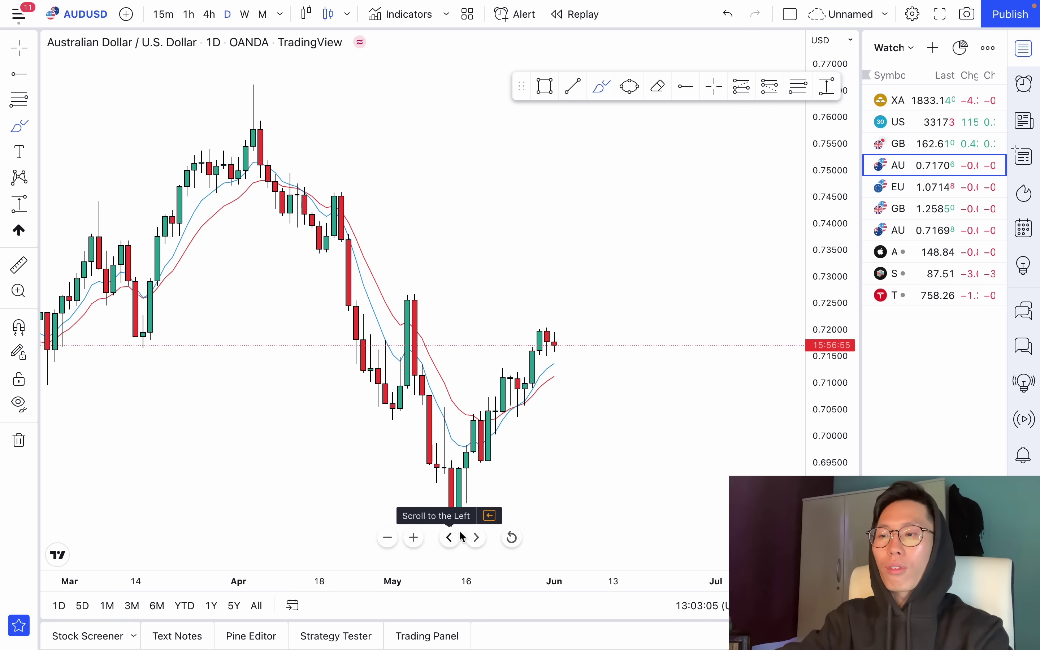
{"action": "left_click_drag", "start_coordinate": [423, 535], "coordinate": [423, 541]}
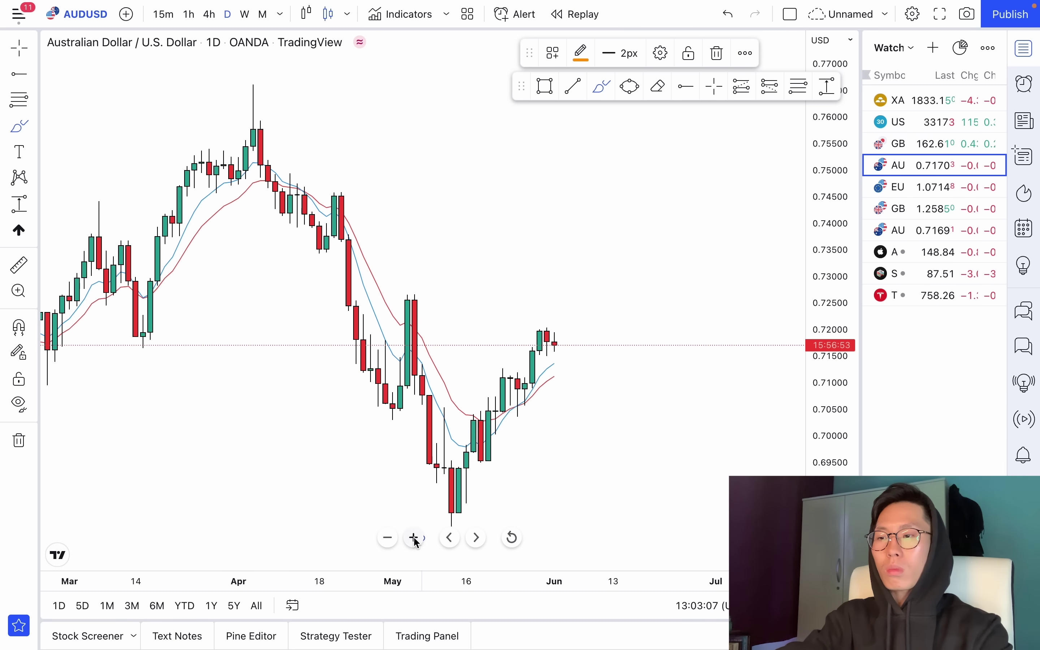
{"action": "left_click", "coordinate": [414, 539]}
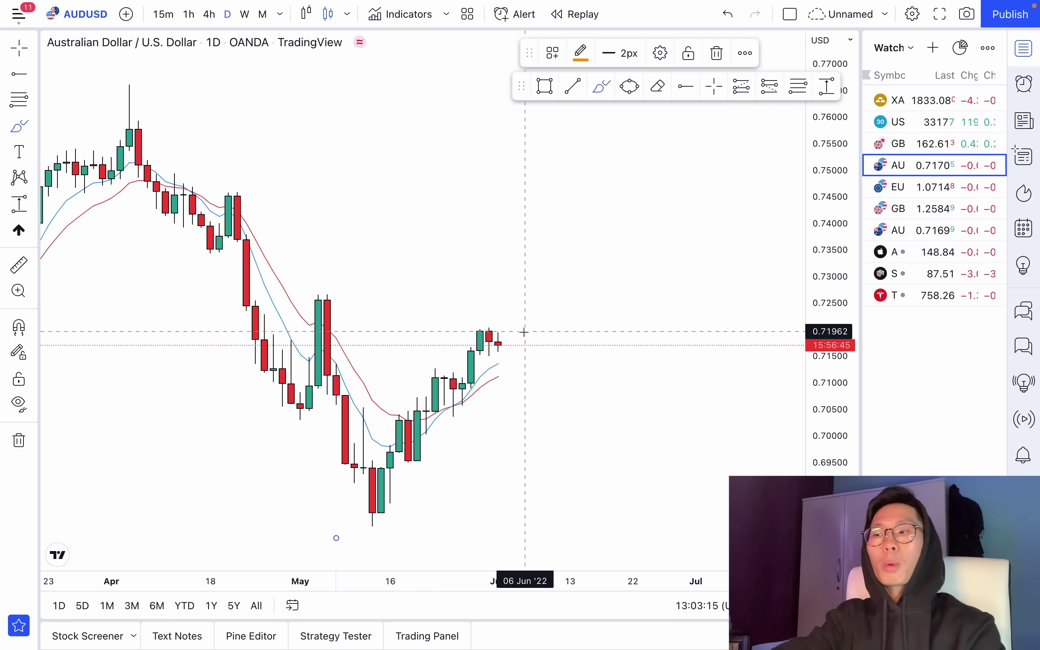
Draw a horizontal ray at 0.72479 on the AUDUSD daily chart, starting 3 May at the early-May swing high
{"action": "scroll", "coordinate": [524, 332], "scroll_direction": "left", "scroll_amount": 2}
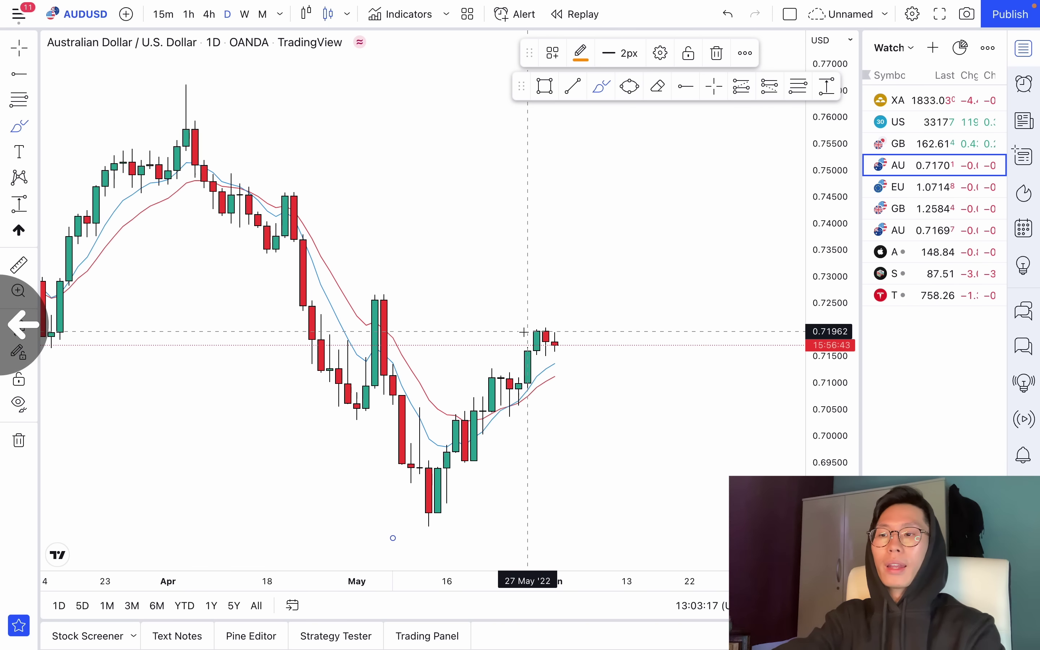
{"action": "scroll", "coordinate": [524, 332], "scroll_direction": "right", "scroll_amount": 3}
{"action": "scroll", "coordinate": [524, 333], "scroll_direction": "right", "scroll_amount": 1}
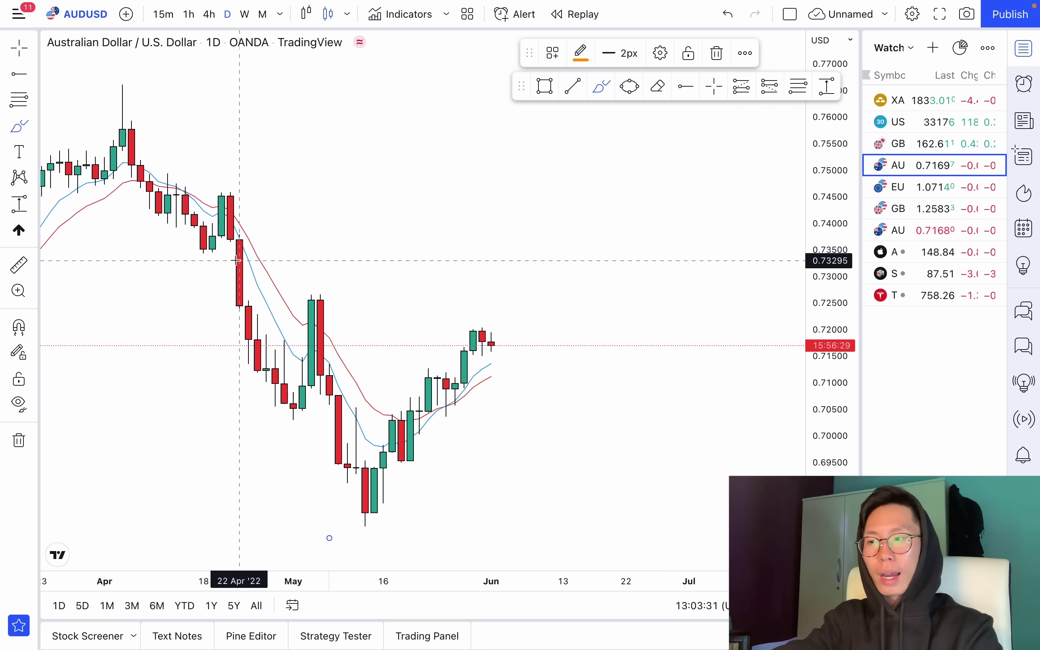
{"action": "left_click", "coordinate": [687, 86]}
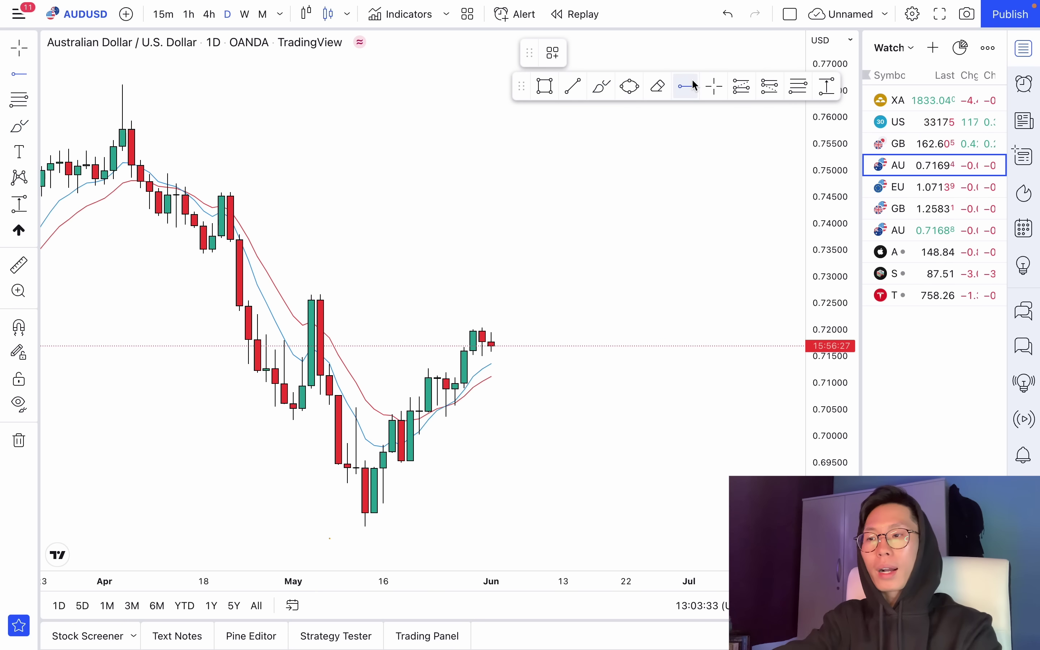
{"action": "left_click", "coordinate": [304, 304]}
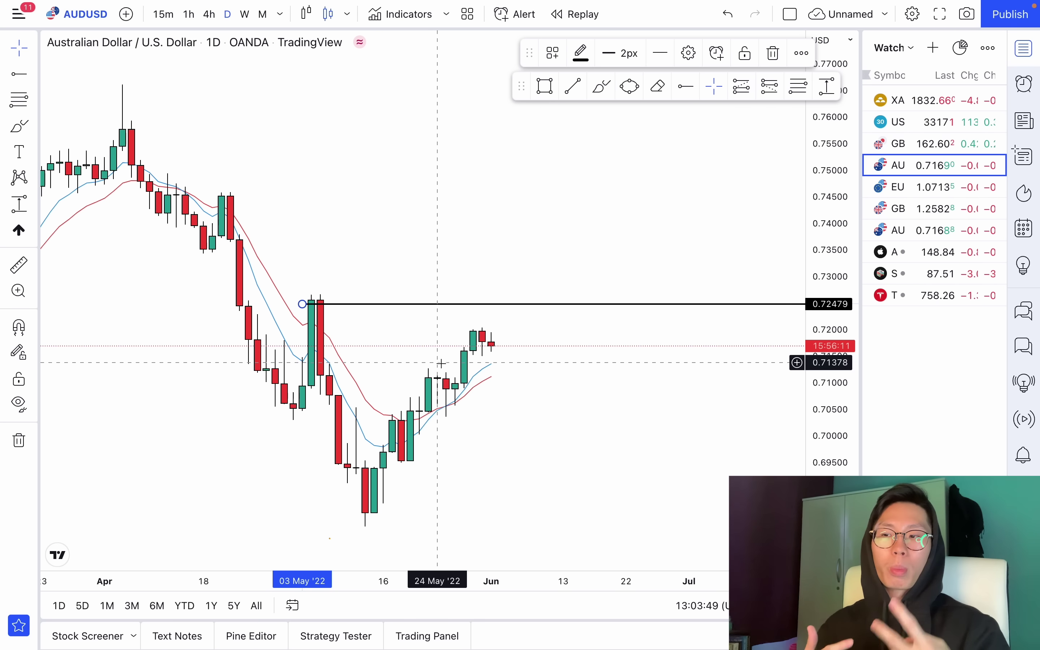
Sketch a brush path from the latest AUDUSD candles up to about 0.735, down to the 0.72479 ray, and up to about 0.755
{"action": "left_click", "coordinate": [603, 90]}
{"action": "left_click_drag", "start_coordinate": [468, 359], "coordinate": [527, 254]}
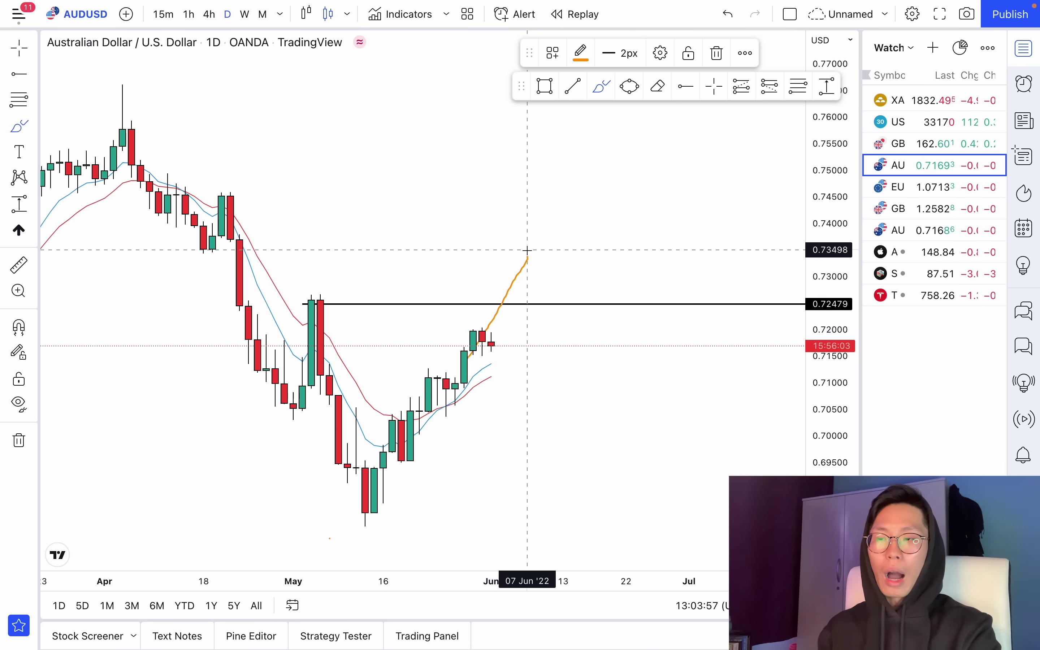
{"action": "left_click_drag", "start_coordinate": [528, 254], "coordinate": [577, 304]}
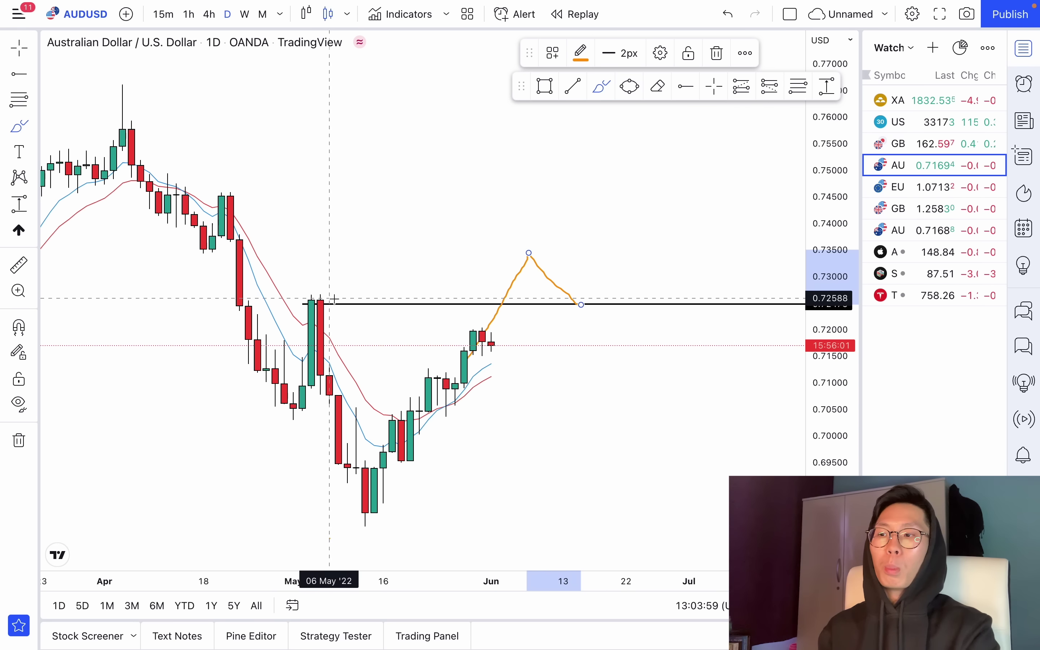
{"action": "left_click_drag", "start_coordinate": [579, 302], "coordinate": [687, 147]}
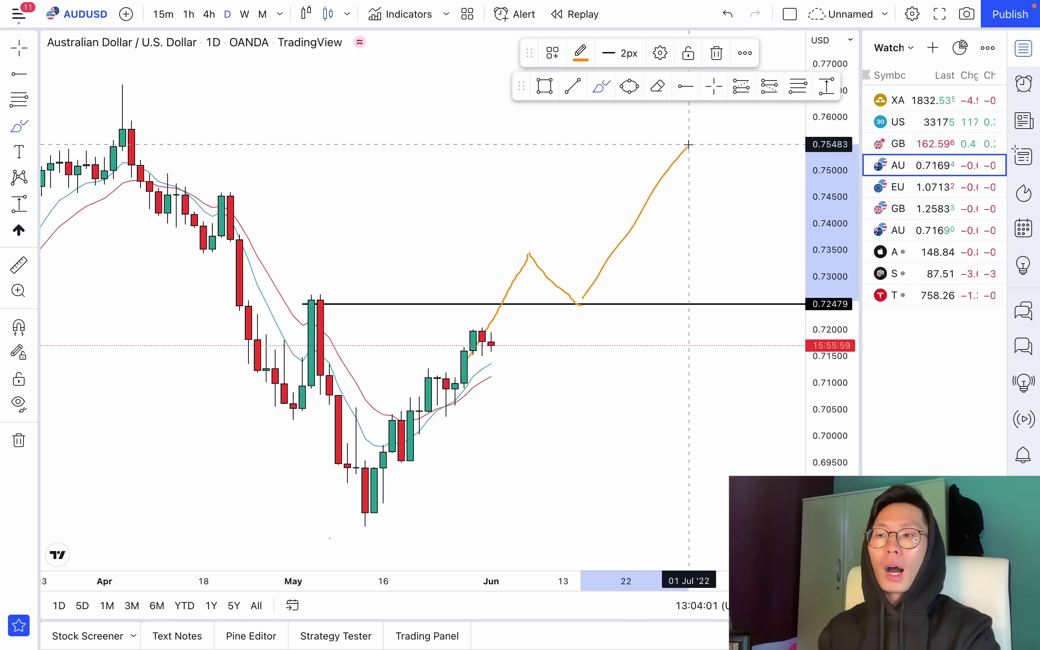
Circle the path's retest of the ray and the mid-May low with the brush, and undo all the brush sketches
{"action": "scroll", "coordinate": [571, 313], "scroll_direction": "down", "scroll_amount": 2}
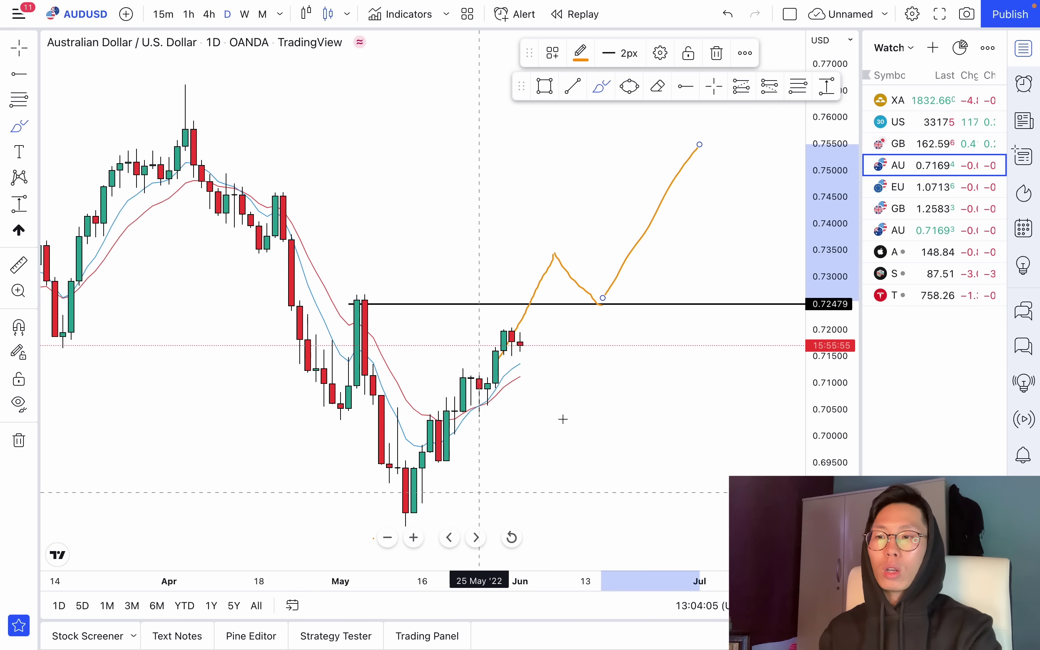
{"action": "mouse_move", "coordinate": [617, 287]}
{"action": "left_mouse_down"}
{"action": "mouse_move", "coordinate": [604, 313]}
{"action": "mouse_move", "coordinate": [610, 283]}
{"action": "left_mouse_up"}
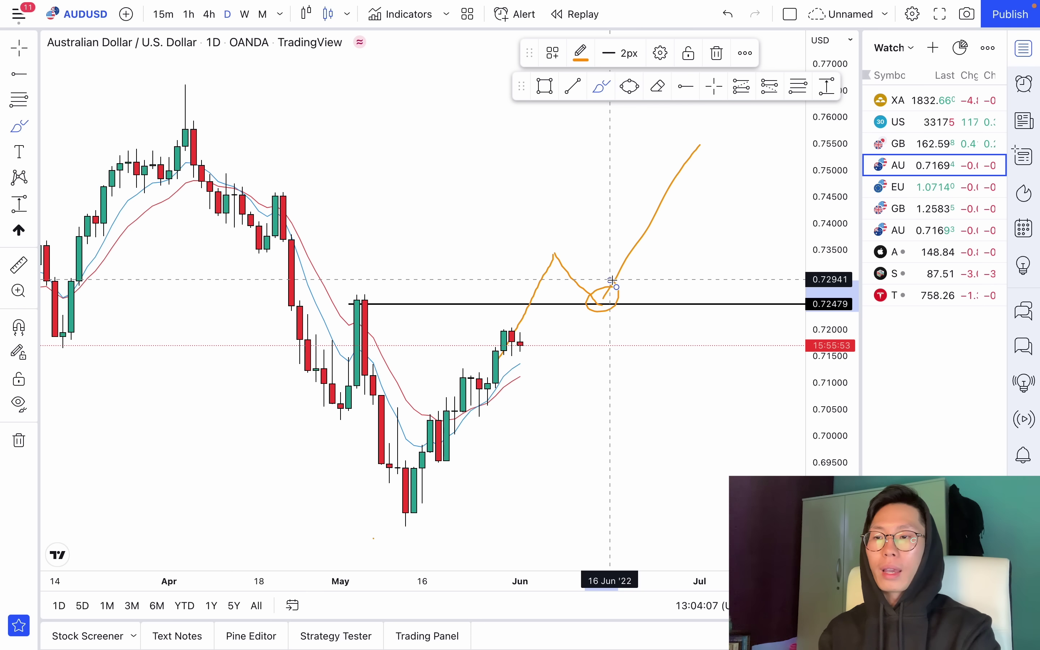
{"action": "mouse_move", "coordinate": [428, 499]}
{"action": "left_mouse_down"}
{"action": "mouse_move", "coordinate": [409, 498]}
{"action": "mouse_move", "coordinate": [425, 522]}
{"action": "mouse_move", "coordinate": [428, 495]}
{"action": "left_mouse_up"}
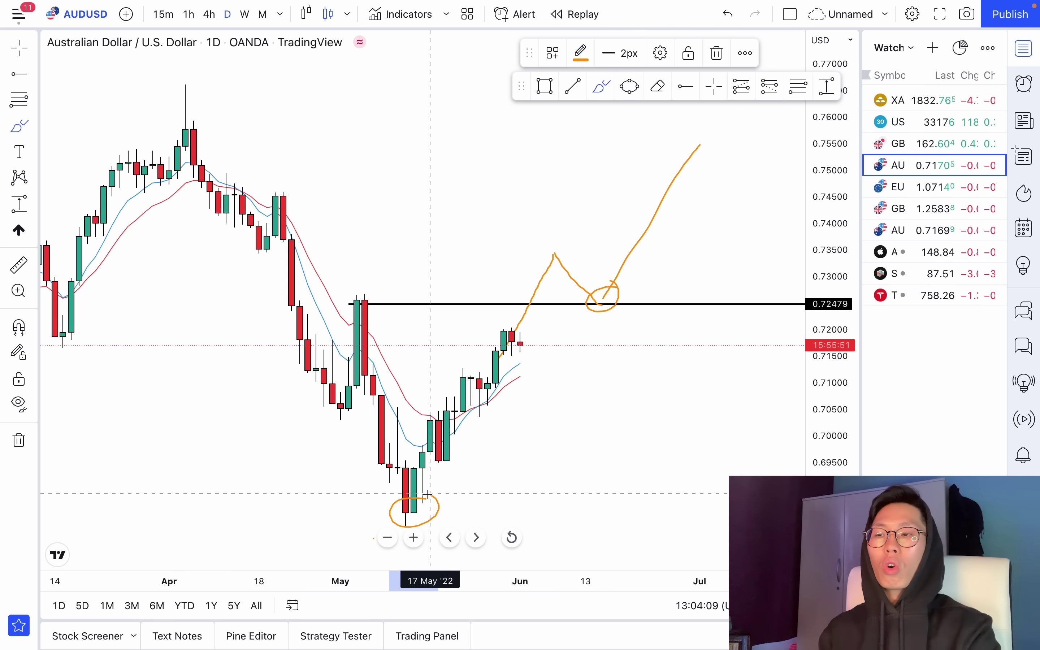
{"action": "key", "text": "super+z"}
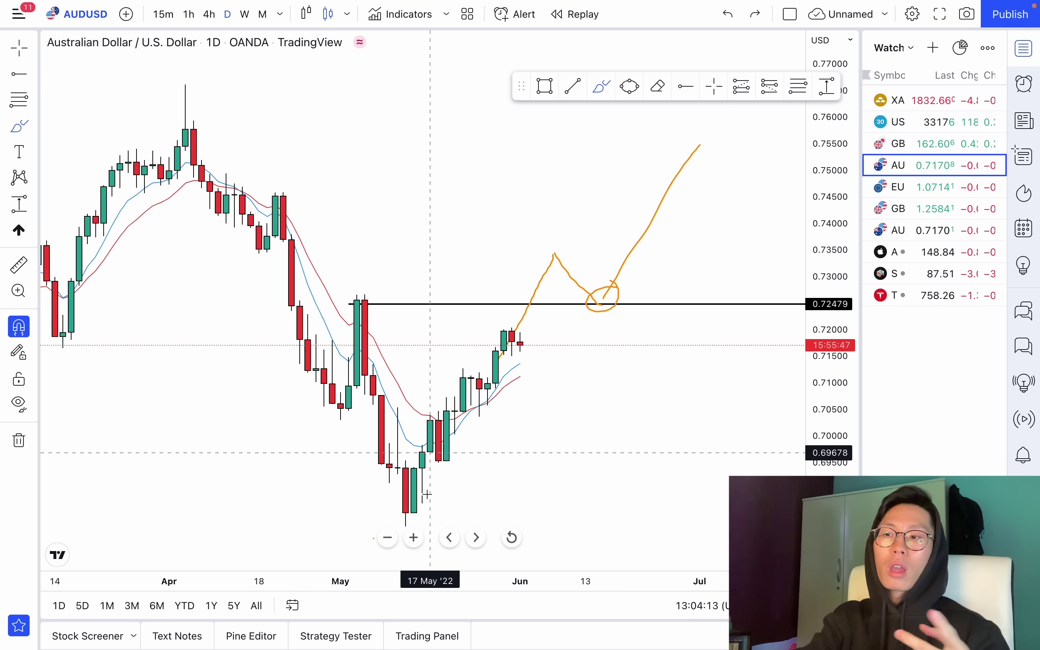
{"action": "key", "text": "super+z"}
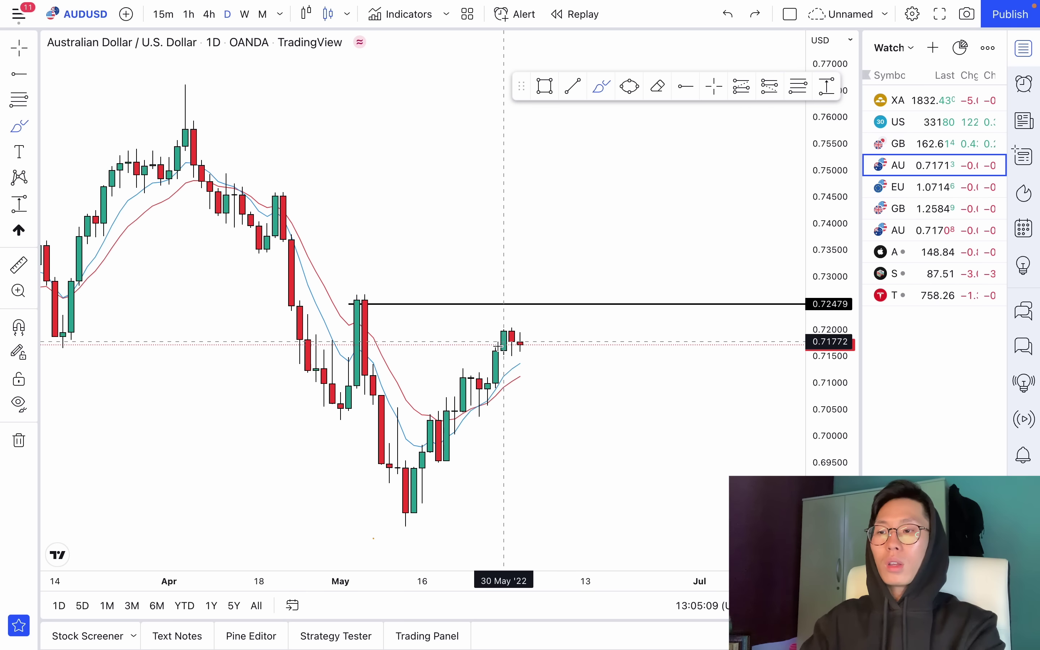
Brush a projected path up to about 0.735, back to the 0.72479 ray with the retest circled, and up to about 0.754
{"action": "left_click_drag", "start_coordinate": [504, 341], "coordinate": [544, 248]}
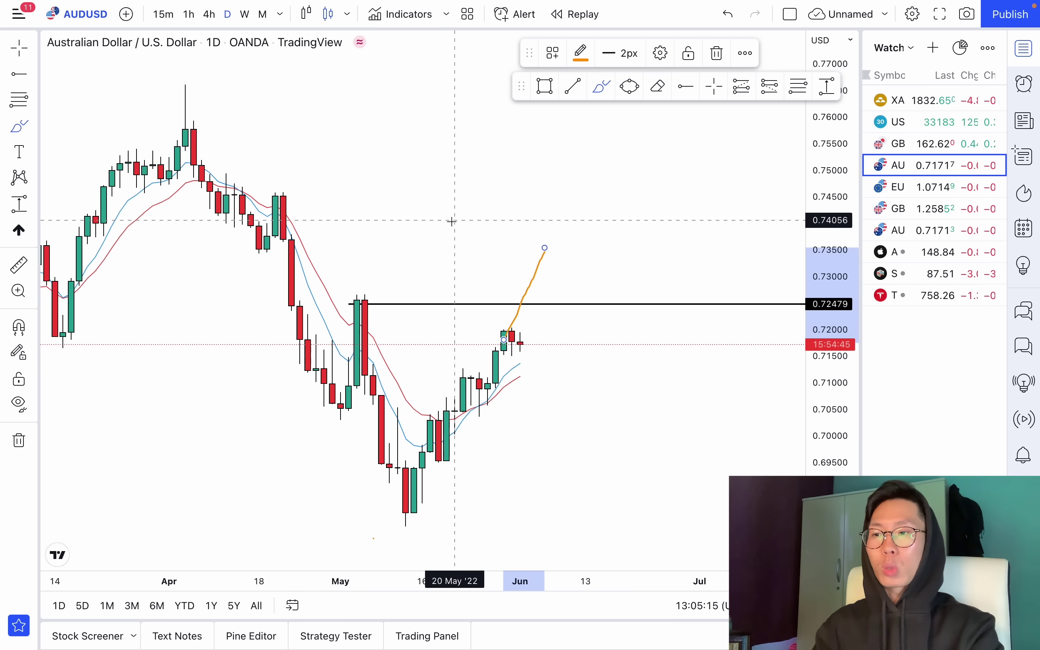
{"action": "left_click_drag", "start_coordinate": [543, 249], "coordinate": [601, 302]}
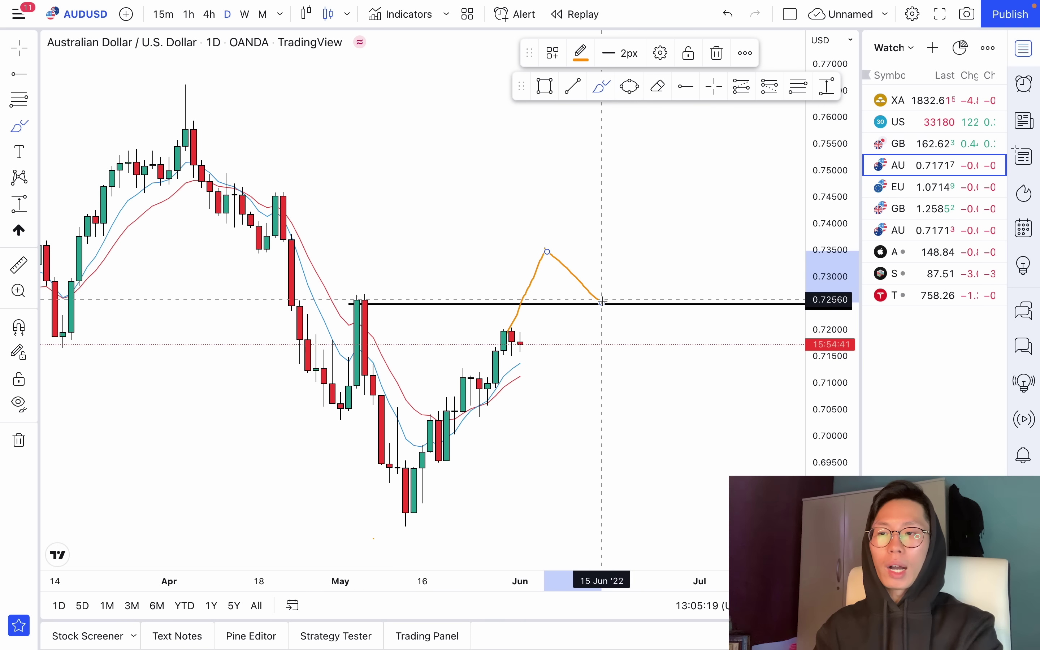
{"action": "mouse_move", "coordinate": [623, 293]}
{"action": "left_mouse_down"}
{"action": "mouse_move", "coordinate": [584, 290]}
{"action": "mouse_move", "coordinate": [606, 318]}
{"action": "mouse_move", "coordinate": [626, 287]}
{"action": "left_mouse_up"}
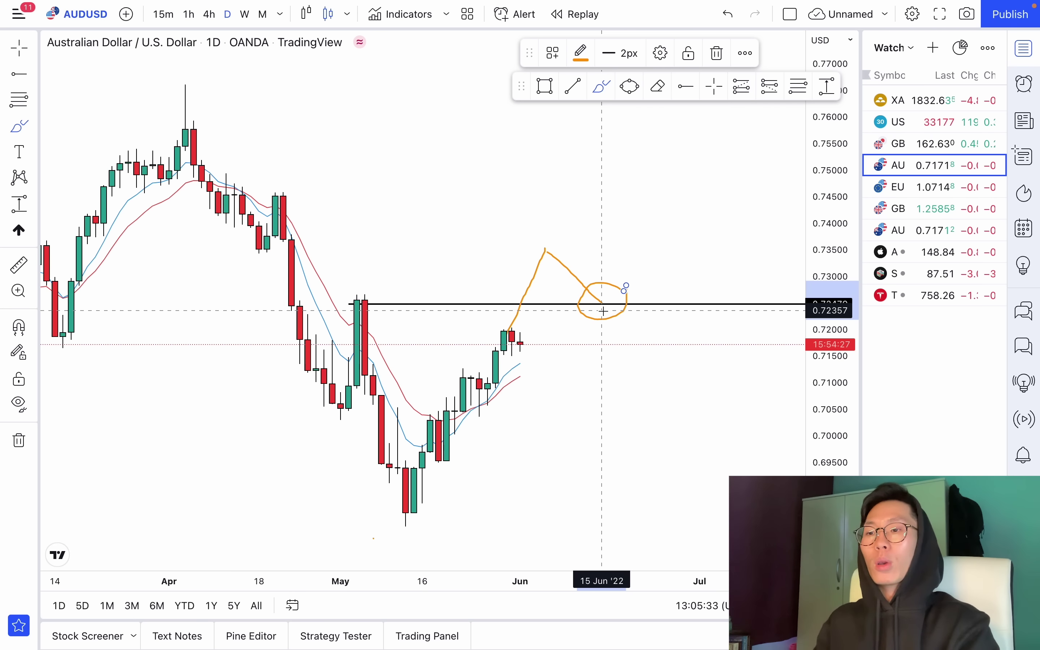
{"action": "left_click_drag", "start_coordinate": [603, 301], "coordinate": [683, 152]}
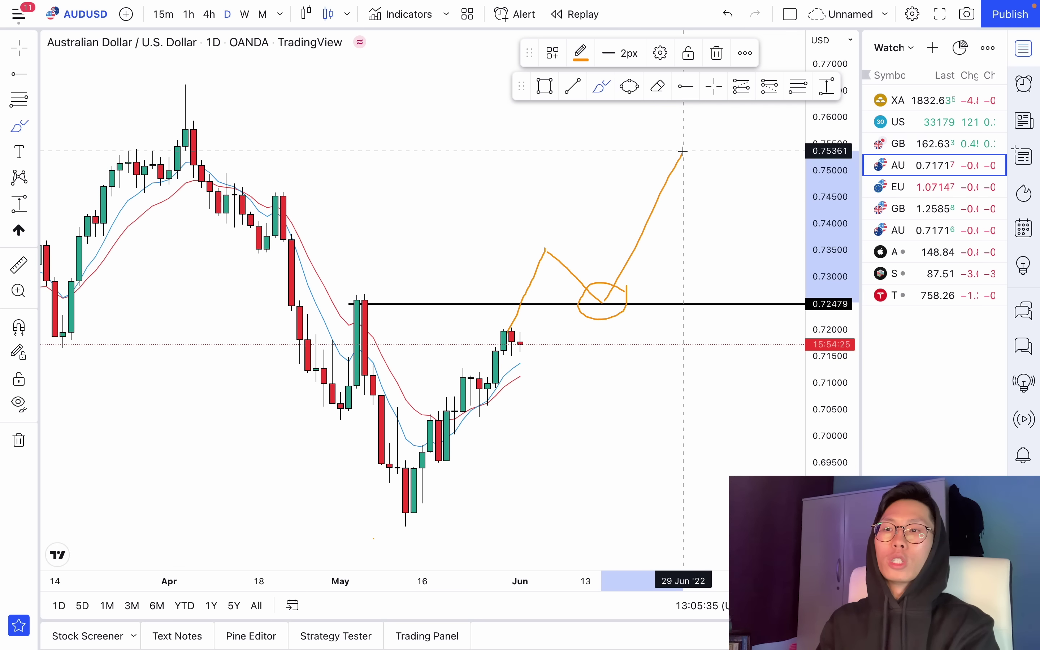